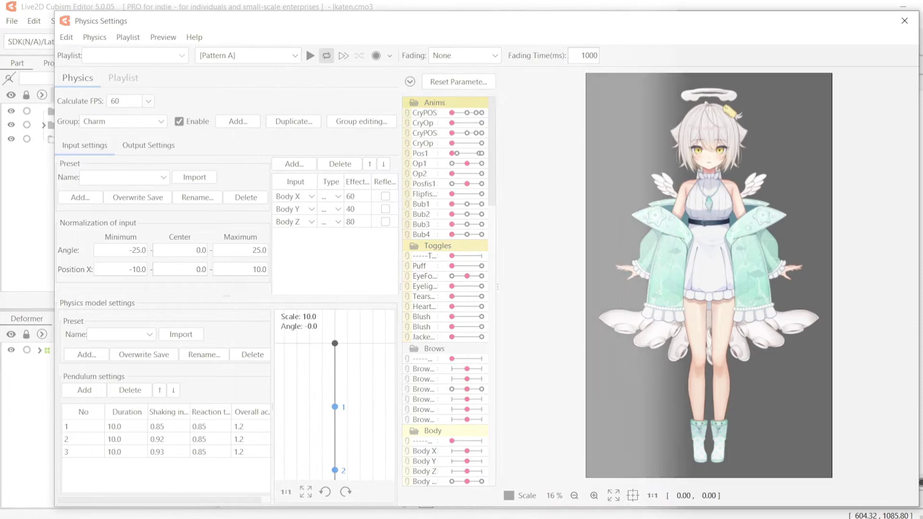
Step: Inspect the physics group list with its input and output parameter columns, and close it along with the physics settings
{"action": "left_click", "coordinate": [66, 38]}
{"action": "mouse_move", "coordinate": [94, 37]}
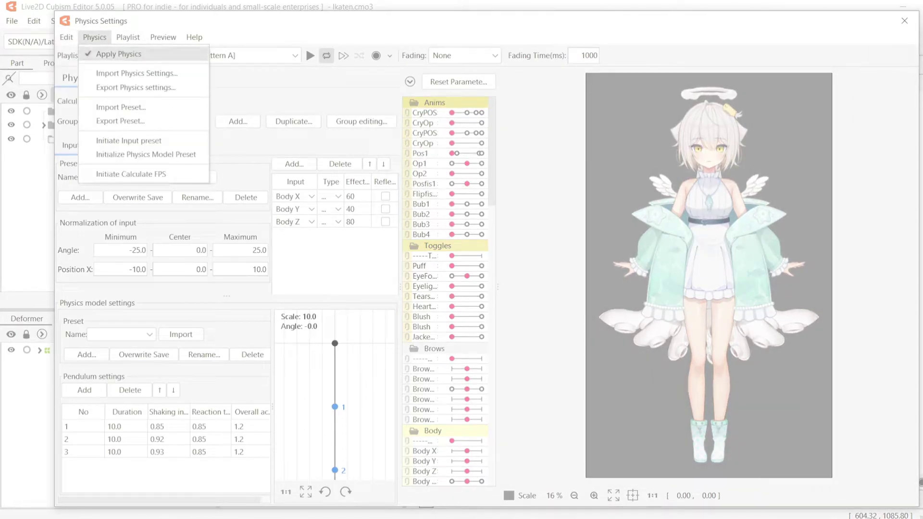
{"action": "key", "text": "Down"}
{"action": "key", "text": "Return"}
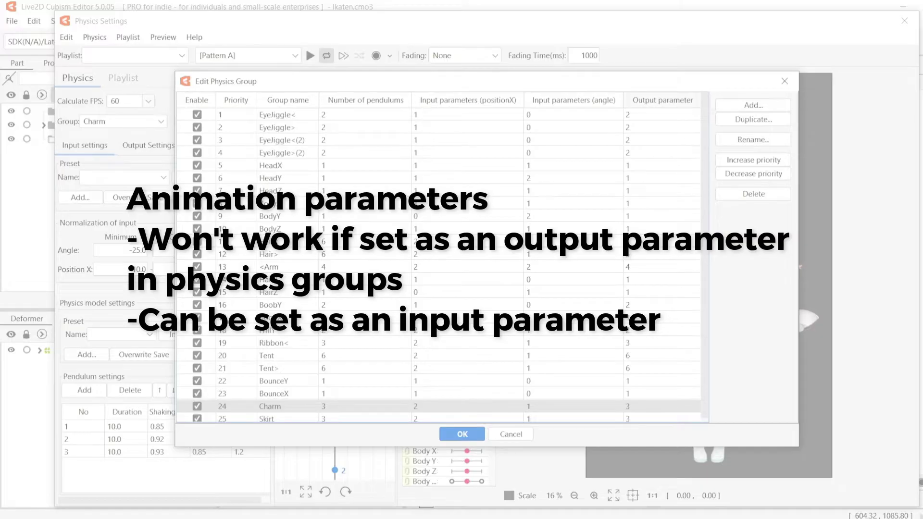
{"action": "left_click", "coordinate": [785, 81]}
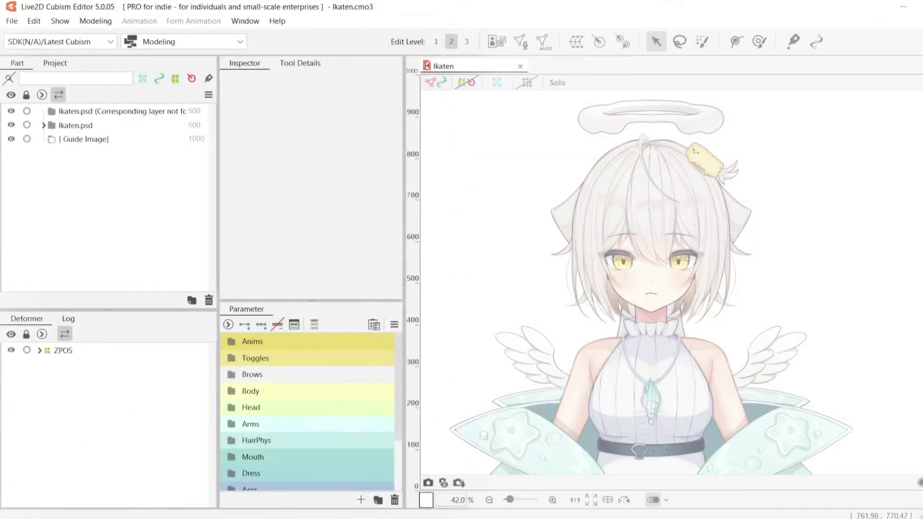
Step: Expand the Anims parameter group and add a parameter named TearPos with the ID ParamTearPos to it
{"action": "left_click", "coordinate": [232, 342]}
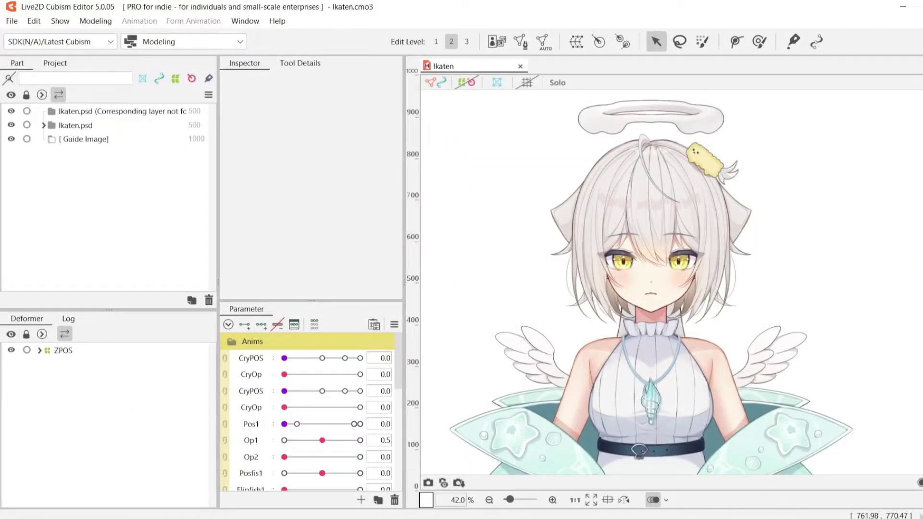
{"action": "left_click_drag", "start_coordinate": [312, 301], "coordinate": [311, 145]}
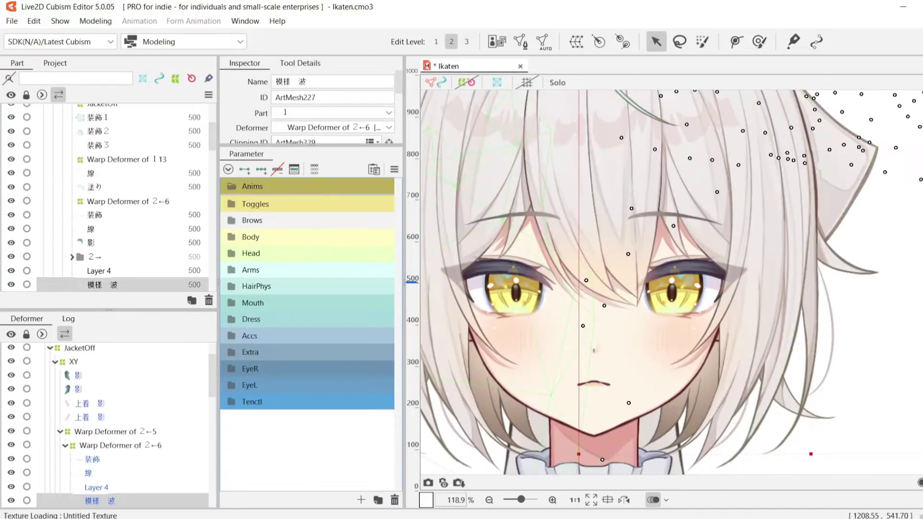
{"action": "left_click", "coordinate": [361, 500]}
{"action": "type", "text": "TearPos"}
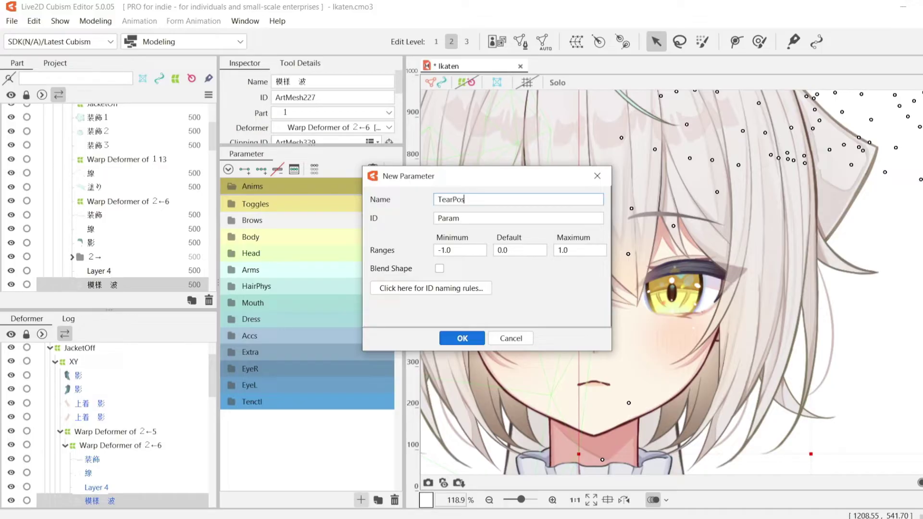
{"action": "key", "text": "ctrl+a"}
{"action": "key", "text": "ctrl+c"}
{"action": "key", "text": "Tab"}
{"action": "key", "text": "End"}
{"action": "key", "text": "ctrl+v"}
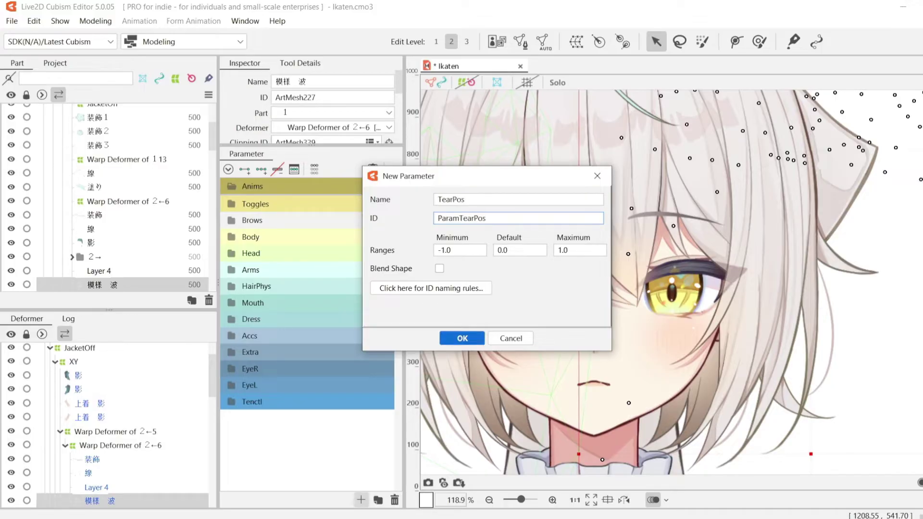
{"action": "left_click", "coordinate": [463, 338]}
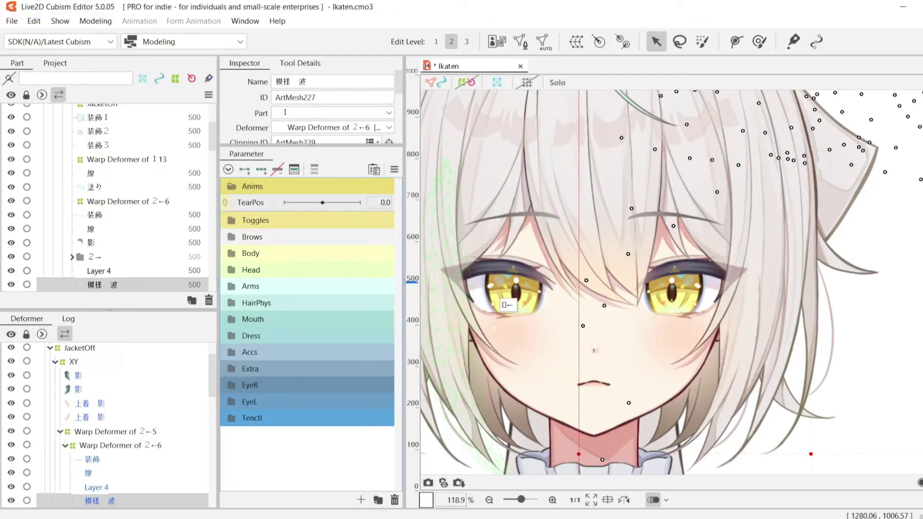
Step: Duplicate the TearPos parameter and name the copy TearOp
{"action": "right_click", "coordinate": [270, 207]}
{"action": "left_click", "coordinate": [322, 244]}
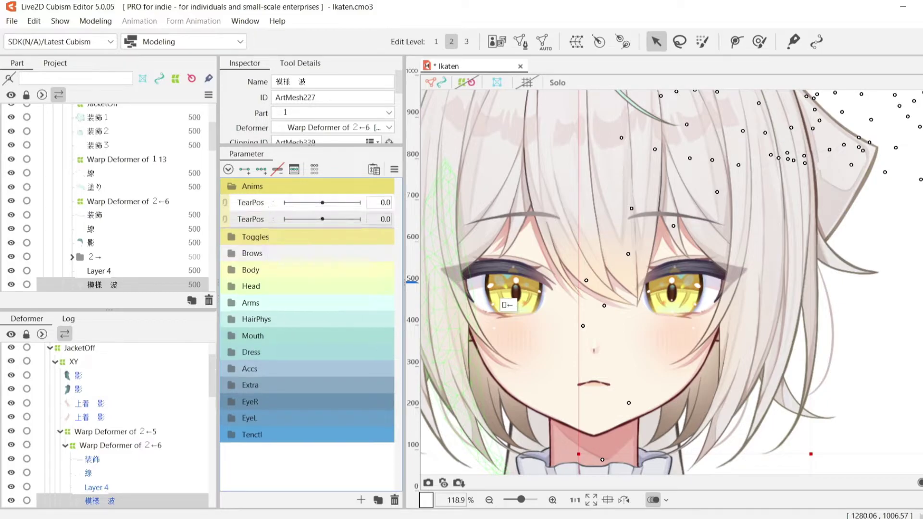
{"action": "right_click", "coordinate": [269, 219]}
{"action": "left_click", "coordinate": [313, 233]}
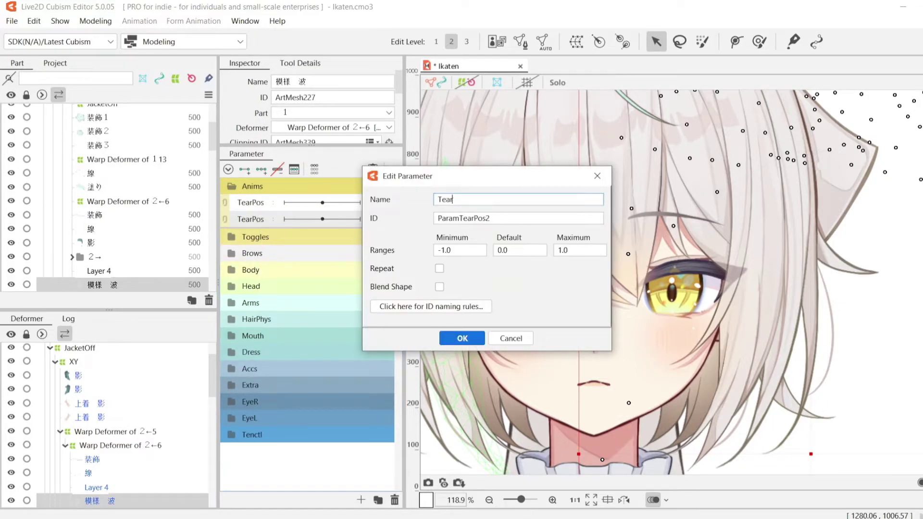
{"action": "type", "text": "Op"}
{"action": "key", "text": "ctrl+a"}
Step: Set the TearOp parameter's ID to ParamTearOp and its minimum to 0
{"action": "key", "text": "Tab"}
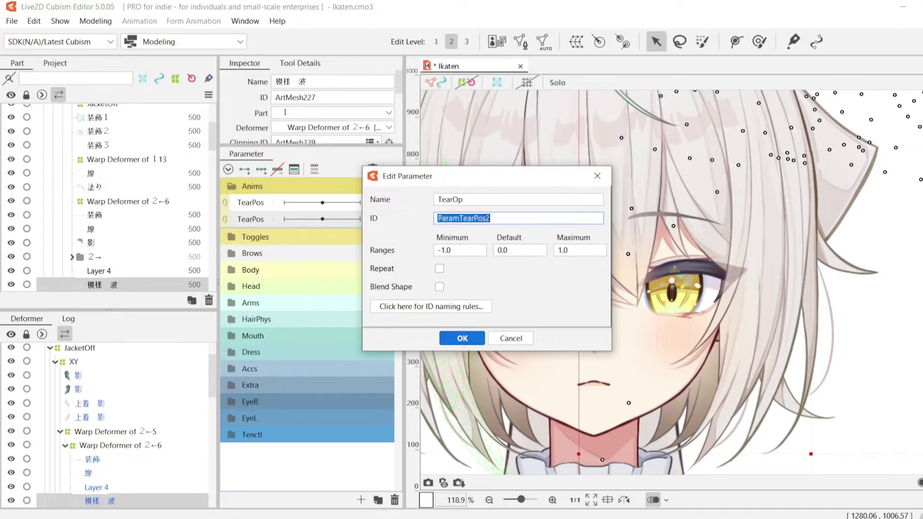
{"action": "key", "text": "Right"}
{"action": "key", "text": "BackSpace"}
{"action": "key", "text": "BackSpace"}
{"action": "key", "text": "BackSpace"}
{"action": "key", "text": "BackSpace"}
{"action": "key", "text": "BackSpace"}
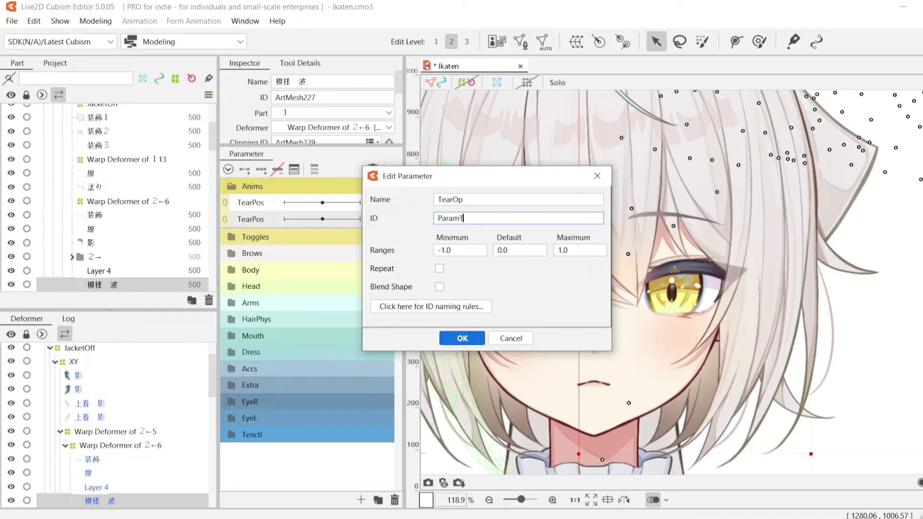
{"action": "type", "text": "earOp"}
{"action": "key", "text": "Tab"}
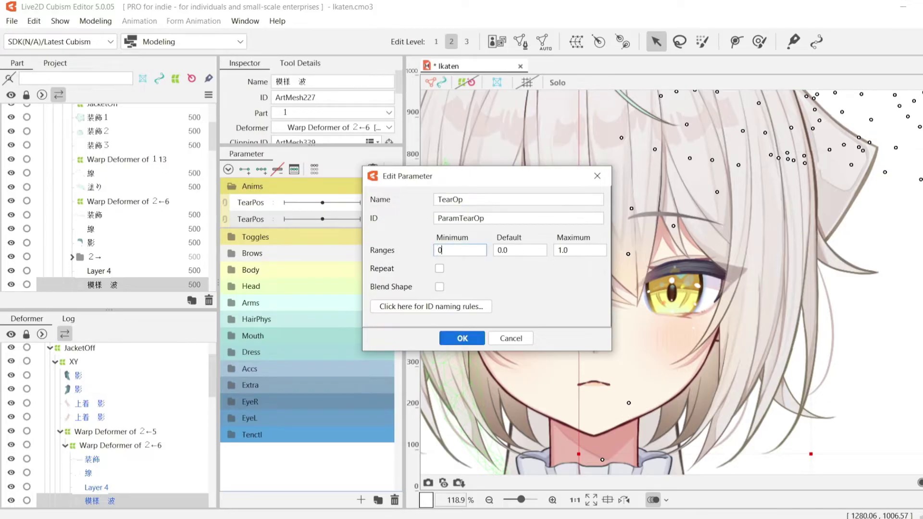
{"action": "key", "text": "Return"}
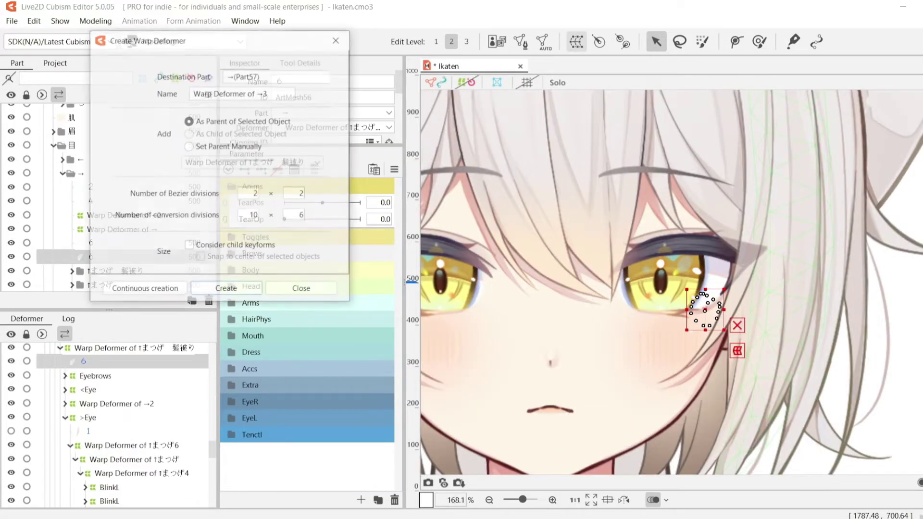
Step: Create a warp deformer named TearPos as the parent of the selected tear mesh under the eye
{"action": "left_click", "coordinate": [242, 93]}
{"action": "type", "text": "TearPos"}
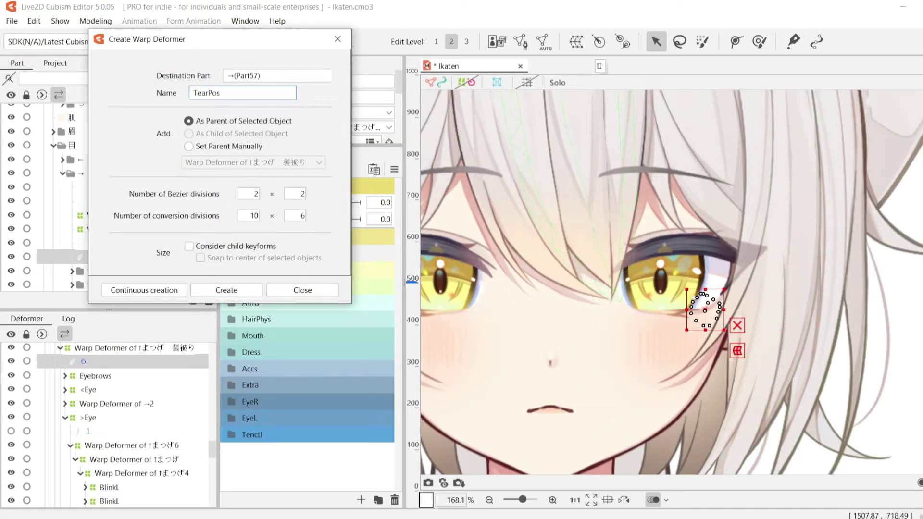
{"action": "key", "text": "Return"}
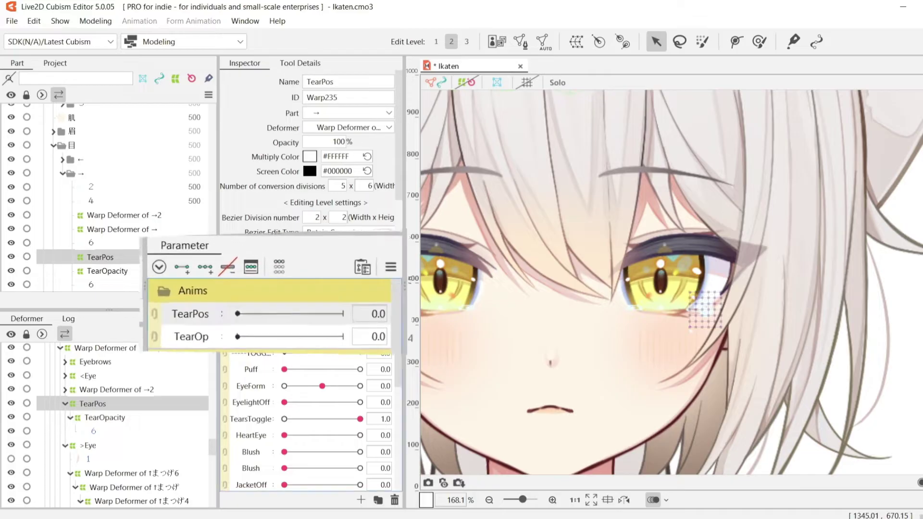
Step: Add three TearPos keys to the TearPos deformer and place the tear over the collar at value 1.0
{"action": "left_click", "coordinate": [146, 265]}
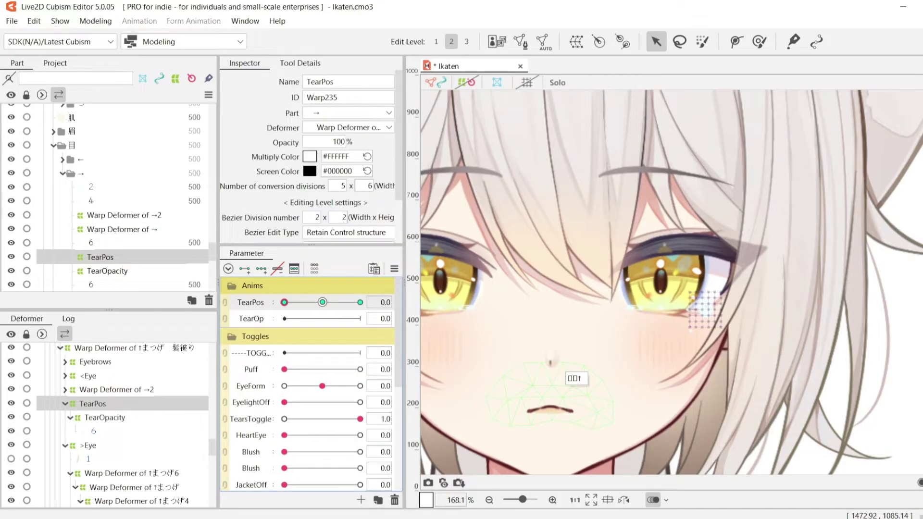
{"action": "left_click", "coordinate": [322, 302]}
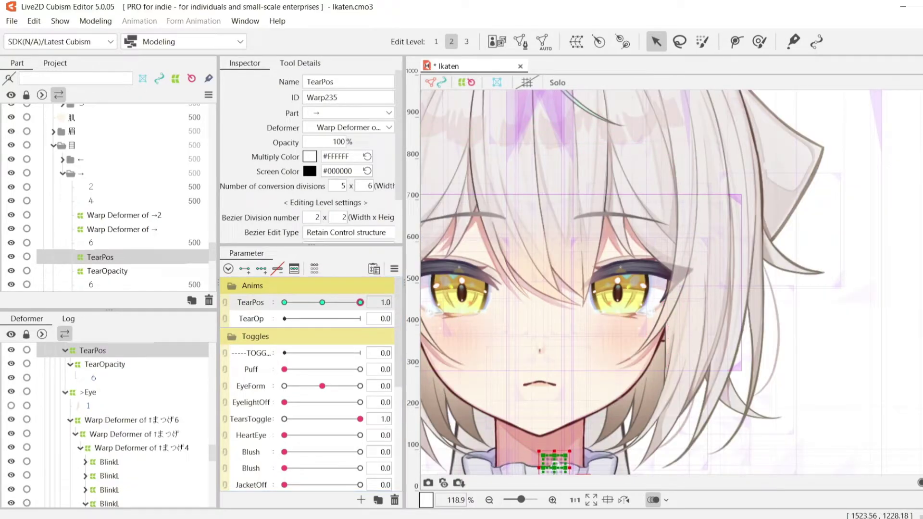
{"action": "left_click_drag", "start_coordinate": [554, 465], "coordinate": [563, 465]}
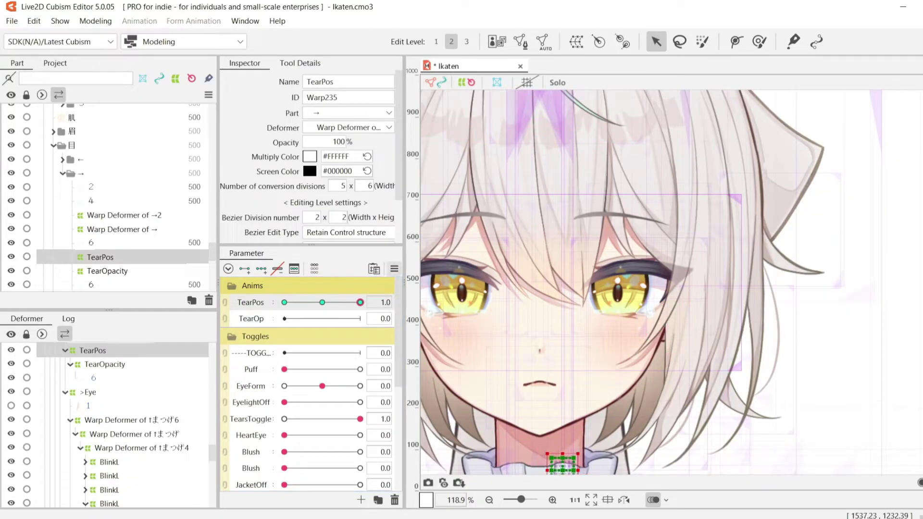
Step: Add a TearPos key at about 0.8 and move the tear deformer up to the jawline beside the chin
{"action": "left_click", "coordinate": [342, 302]}
{"action": "left_click", "coordinate": [401, 302]}
{"action": "left_click_drag", "start_coordinate": [589, 434], "coordinate": [572, 426]}
{"action": "key", "text": "space"}
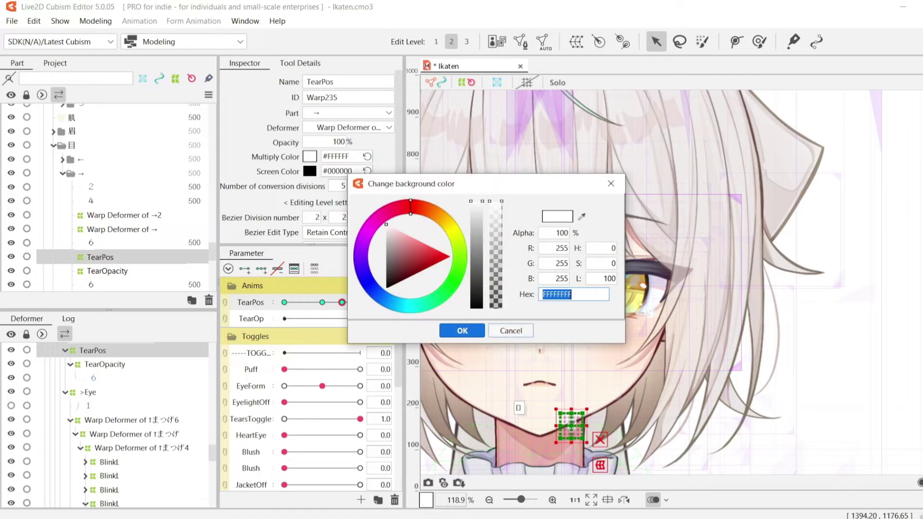
{"action": "key", "text": "Escape"}
Step: Isolate the tear mesh and its TearPos and TearOpacity deformers in Solo view, and hide the deformer overlays
{"action": "scroll", "coordinate": [551, 351], "scroll_direction": "up", "scroll_amount": 4}
{"action": "left_click_drag", "start_coordinate": [551, 351], "coordinate": [597, 221]}
{"action": "left_click", "coordinate": [94, 378], "text": "shift"}
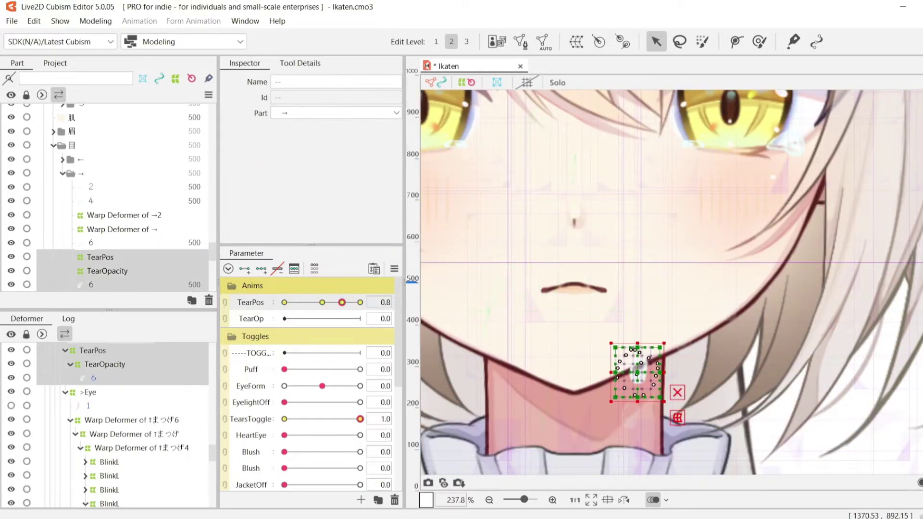
{"action": "left_click", "coordinate": [558, 82]}
{"action": "left_click", "coordinate": [92, 351]}
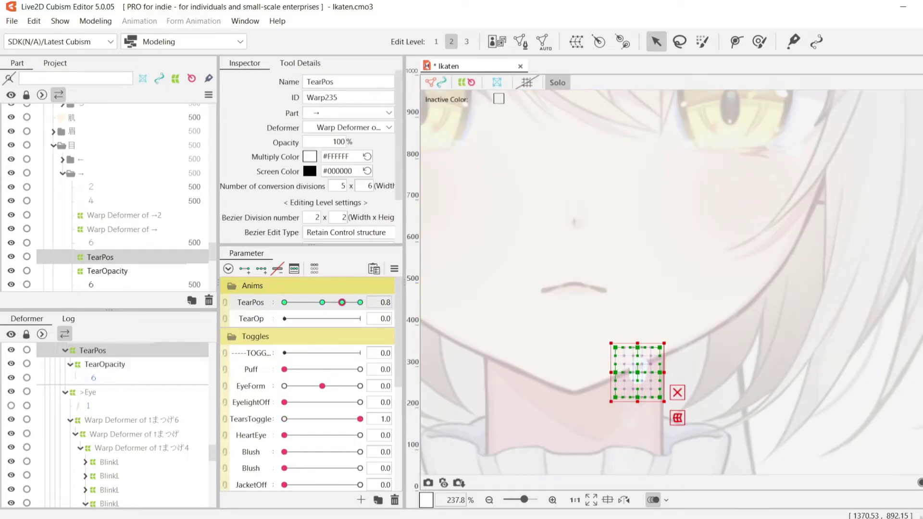
{"action": "left_click", "coordinate": [104, 364]}
{"action": "left_click", "coordinate": [92, 351]}
{"action": "left_click", "coordinate": [467, 83]}
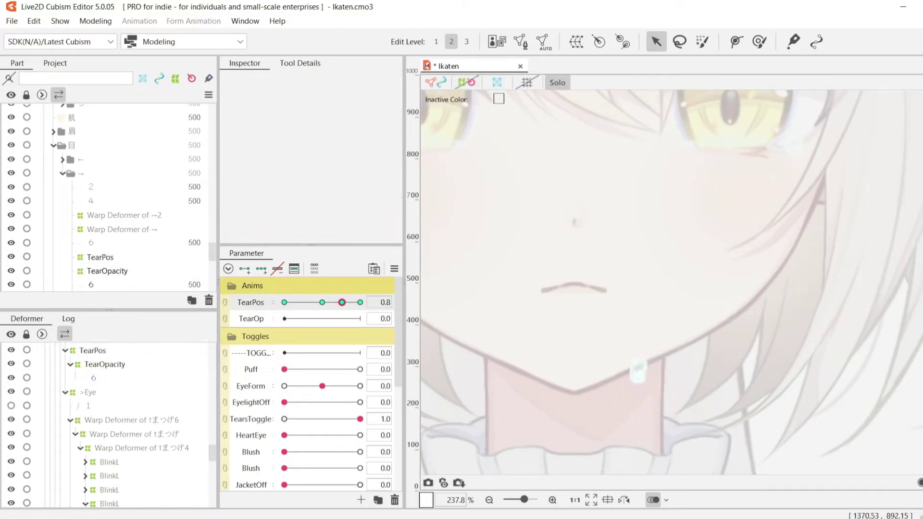
Step: Move the TearPos parameter to its maximum and change the canvas background colour to dark grey FF5E5E5E
{"action": "mouse_move", "coordinate": [342, 303]}
{"action": "left_mouse_down"}
{"action": "mouse_move", "coordinate": [299, 303]}
{"action": "mouse_move", "coordinate": [360, 303]}
{"action": "left_mouse_up"}
{"action": "key", "text": "space"}
{"action": "left_click", "coordinate": [476, 299]}
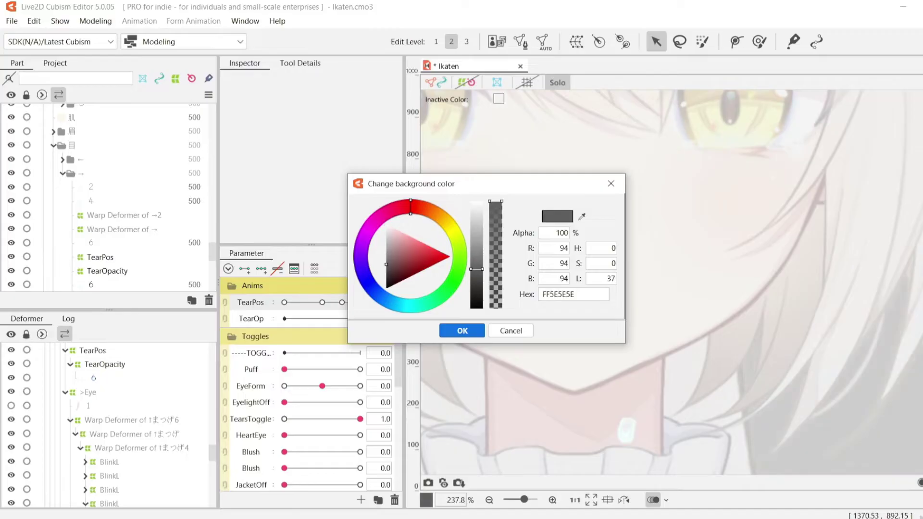
{"action": "left_click", "coordinate": [463, 331]}
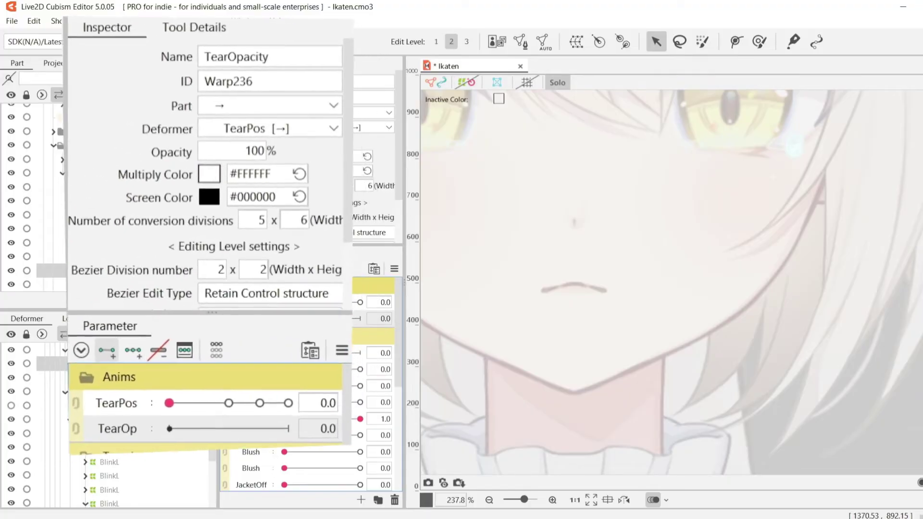
Step: Add two TearOp keys to the TearOpacity deformer and open its opacity value for editing at key 0
{"action": "left_click", "coordinate": [106, 351]}
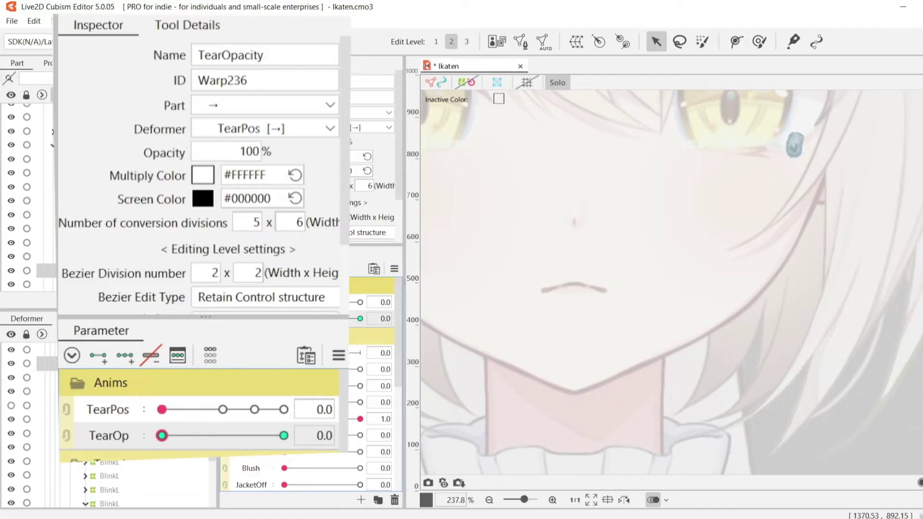
{"action": "left_click_drag", "start_coordinate": [162, 436], "coordinate": [284, 435]}
{"action": "left_click", "coordinate": [163, 435]}
{"action": "left_click_drag", "start_coordinate": [250, 151], "coordinate": [202, 152]}
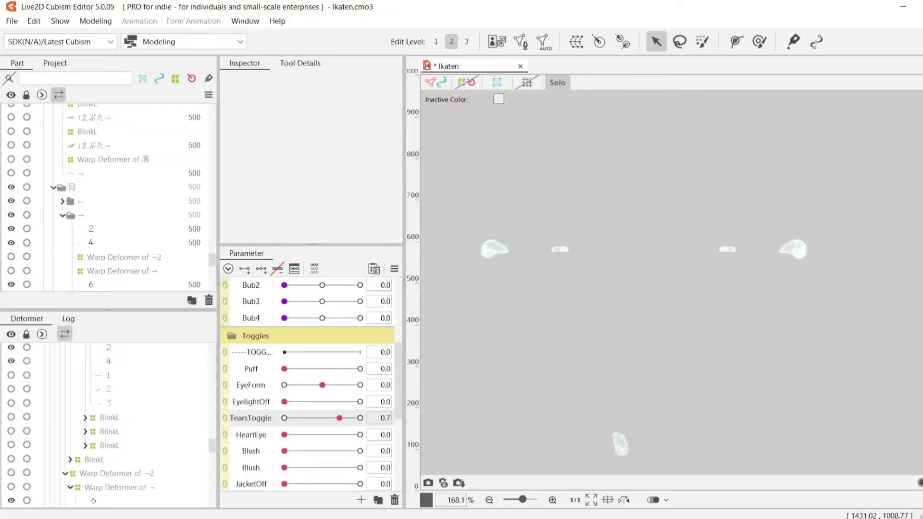
Step: Preview the falling tears by scrubbing both CryPOS parameters in the Anims group
{"action": "scroll", "coordinate": [307, 385], "scroll_direction": "up", "scroll_amount": 4}
{"action": "mouse_move", "coordinate": [352, 302]}
{"action": "left_mouse_down"}
{"action": "mouse_move", "coordinate": [285, 302]}
{"action": "mouse_move", "coordinate": [354, 302]}
{"action": "mouse_move", "coordinate": [292, 302]}
{"action": "mouse_move", "coordinate": [345, 302]}
{"action": "left_mouse_up"}
{"action": "left_click_drag", "start_coordinate": [284, 335], "coordinate": [345, 335]}
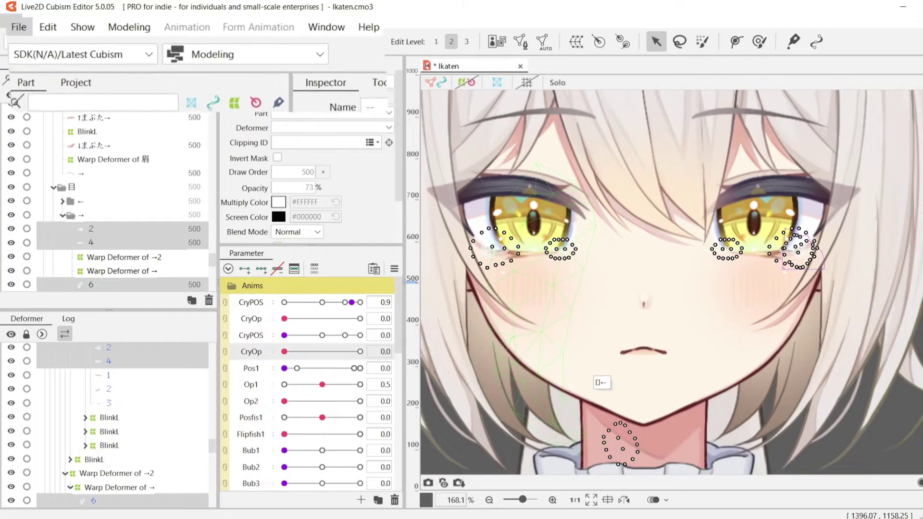
Step: Create a new animation with SDK (Unity) as the target version and add the Ikaten model to its timeline
{"action": "left_click", "coordinate": [24, 32]}
{"action": "mouse_move", "coordinate": [48, 57]}
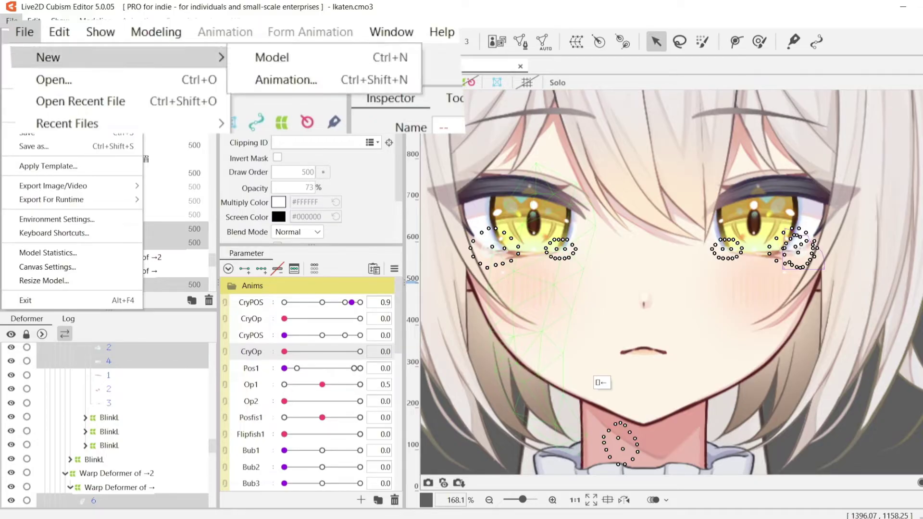
{"action": "left_click", "coordinate": [286, 80]}
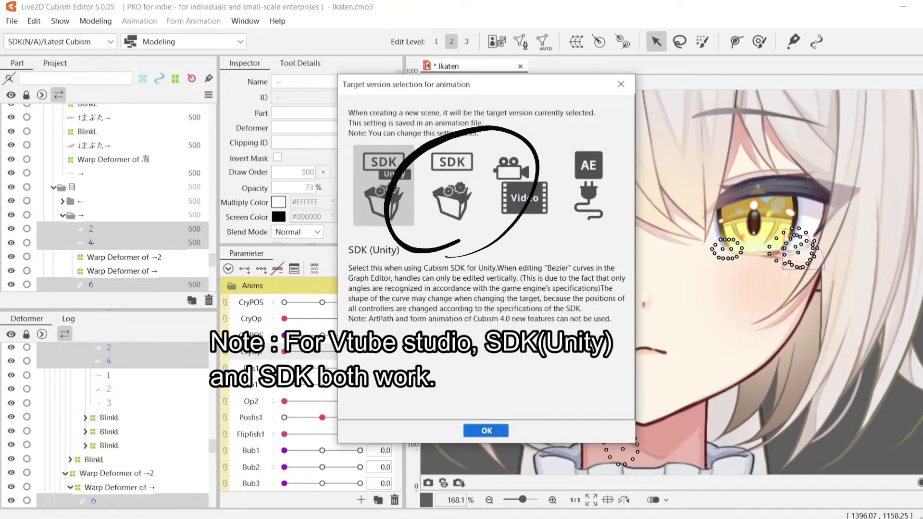
{"action": "key", "text": "Return"}
{"action": "left_click_drag", "start_coordinate": [37, 78], "coordinate": [348, 433]}
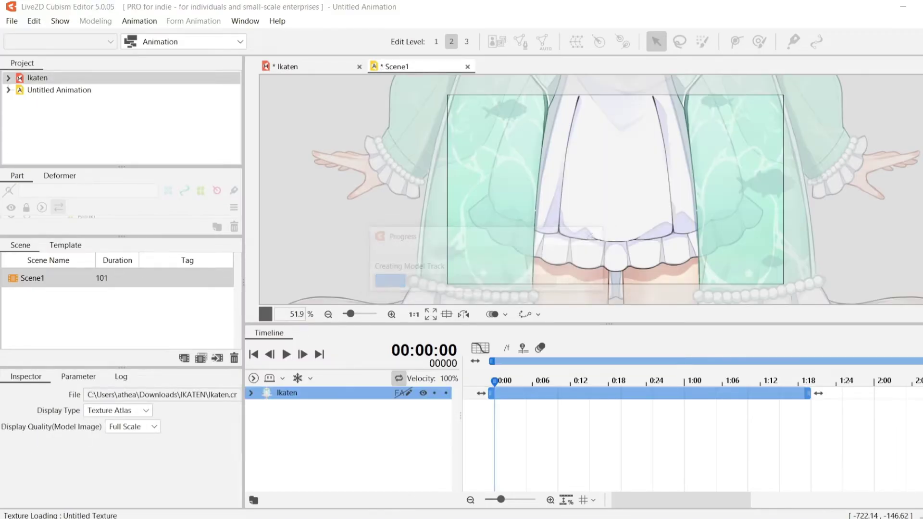
Step: Examine Scene1's properties, including its size, duration, frame rate, default interpolation and target settings
{"action": "left_click", "coordinate": [48, 279]}
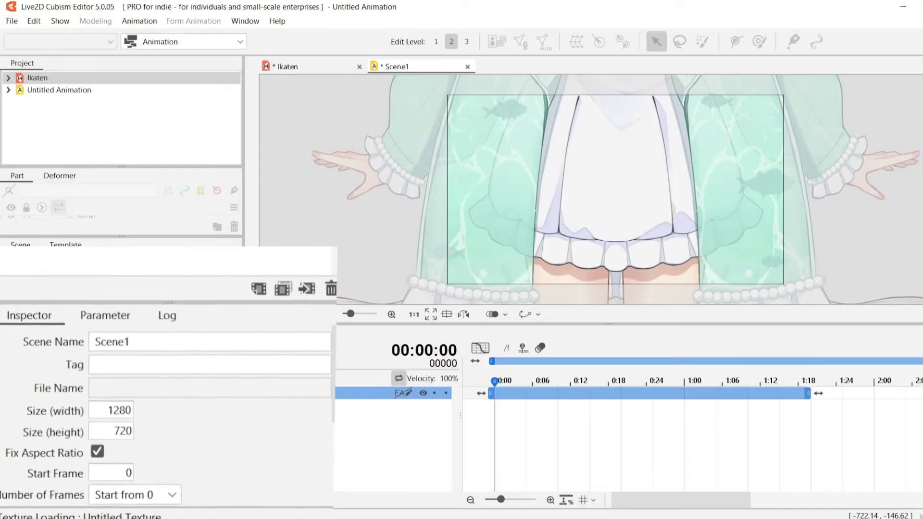
{"action": "left_click_drag", "start_coordinate": [121, 369], "coordinate": [121, 320]}
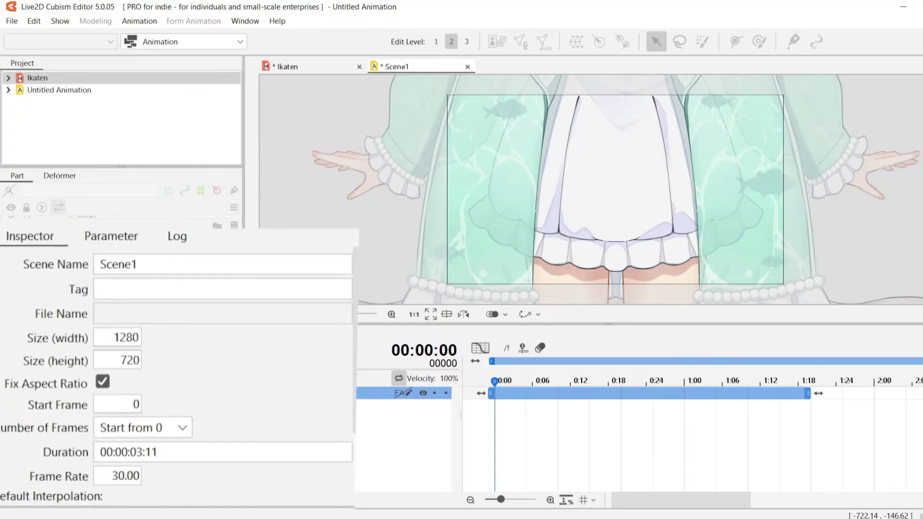
{"action": "scroll", "coordinate": [178, 375], "scroll_direction": "down", "scroll_amount": 3}
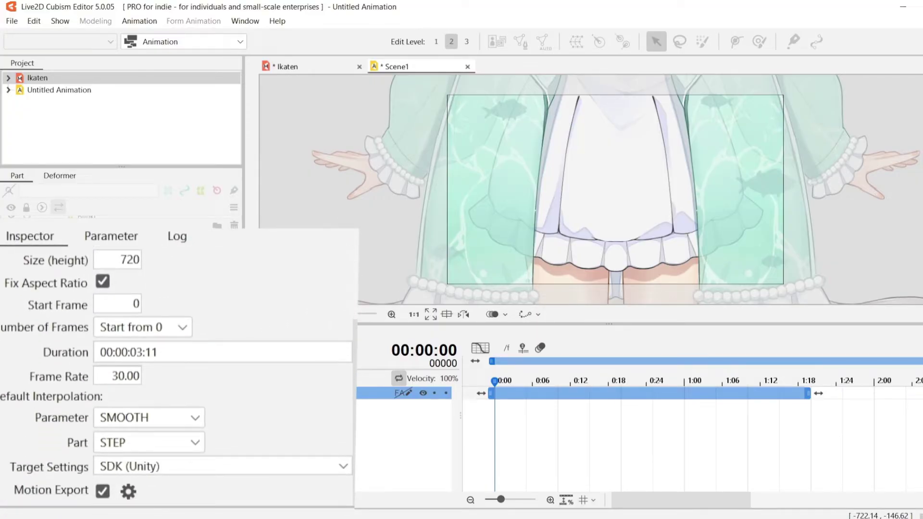
{"action": "scroll", "coordinate": [178, 375], "scroll_direction": "up", "scroll_amount": 3}
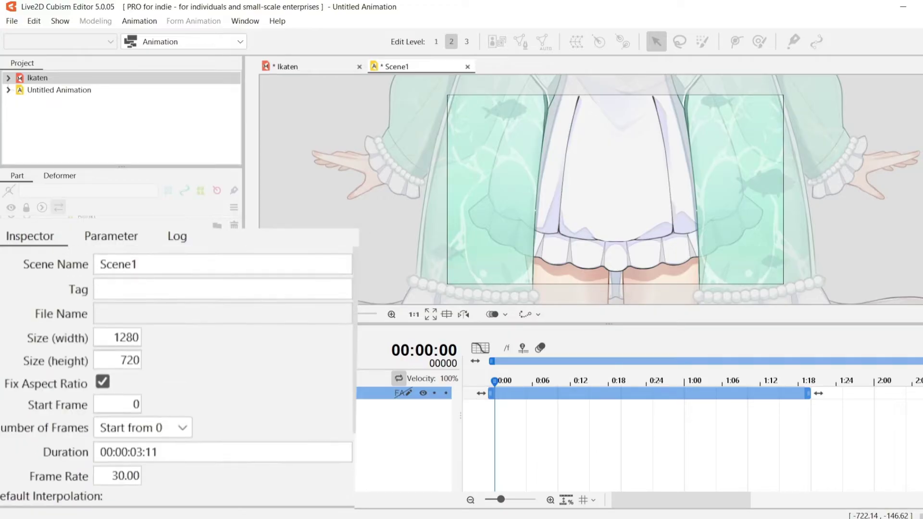
Step: Set Scene1's frame rate to 60
{"action": "scroll", "coordinate": [178, 375], "scroll_direction": "down", "scroll_amount": 2}
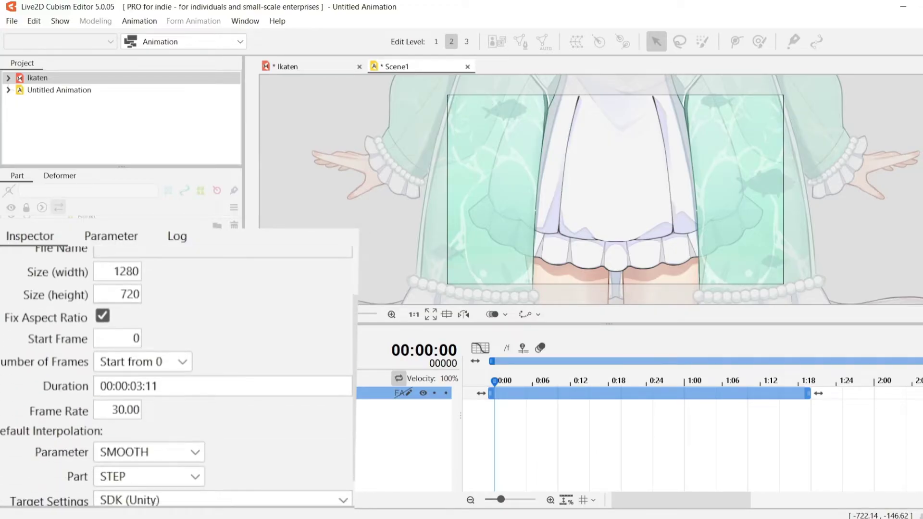
{"action": "left_click", "coordinate": [123, 410]}
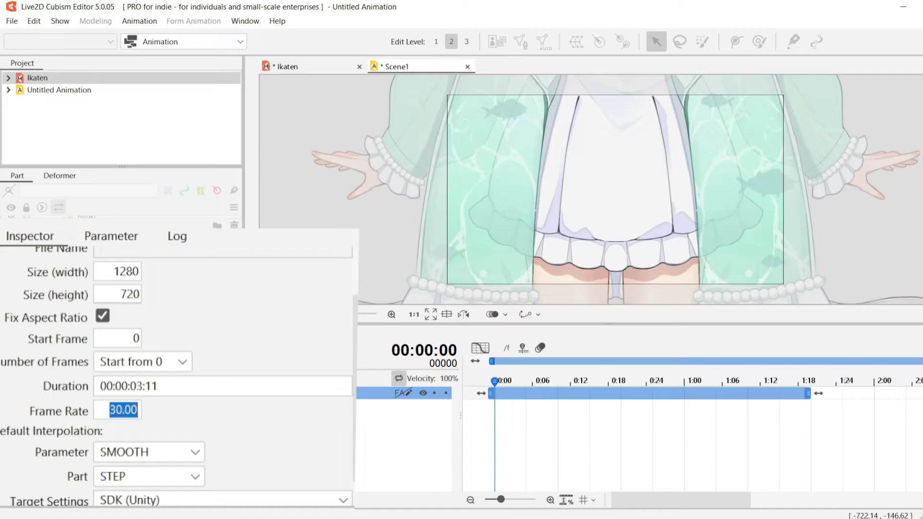
{"action": "type", "text": "60"}
{"action": "key", "text": "Return"}
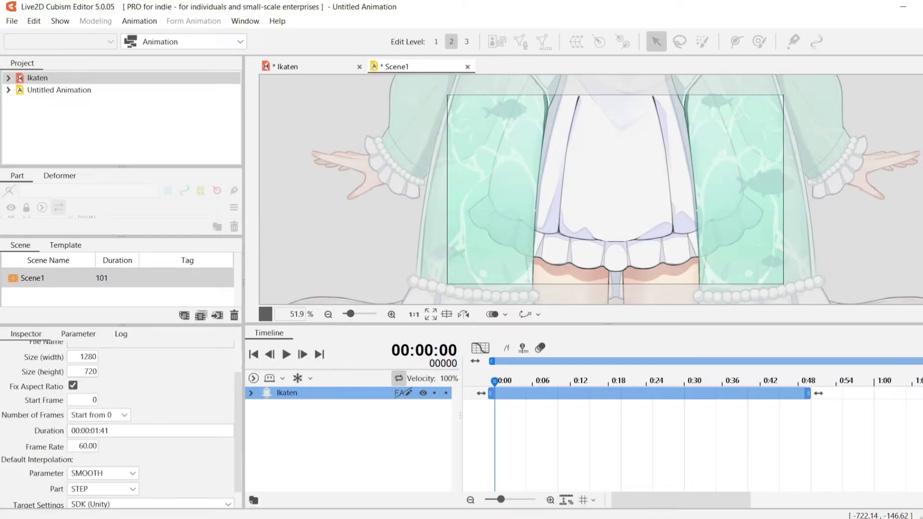
Step: Set Scene1's duration to 00:00:10:00 and extend the work area and the Ikaten track to the full scene length
{"action": "left_click_drag", "start_coordinate": [501, 500], "coordinate": [489, 500]}
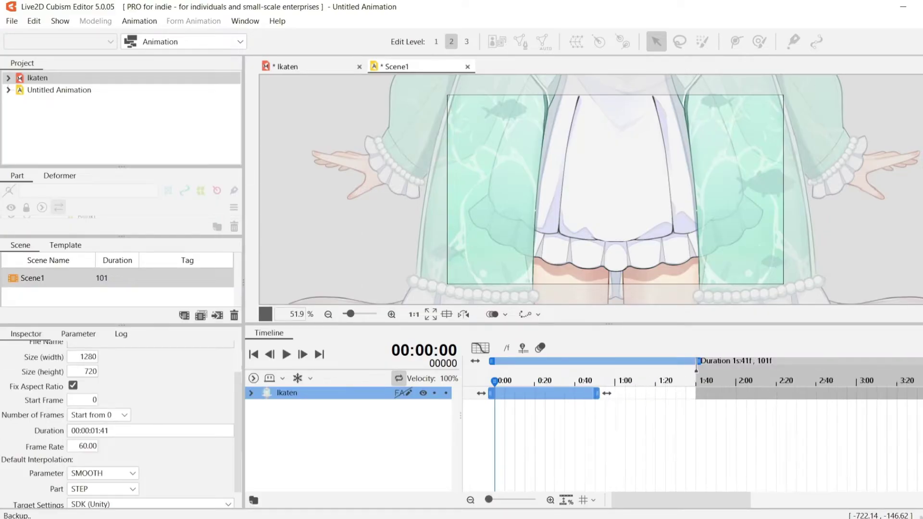
{"action": "left_click_drag", "start_coordinate": [698, 361], "coordinate": [767, 361]}
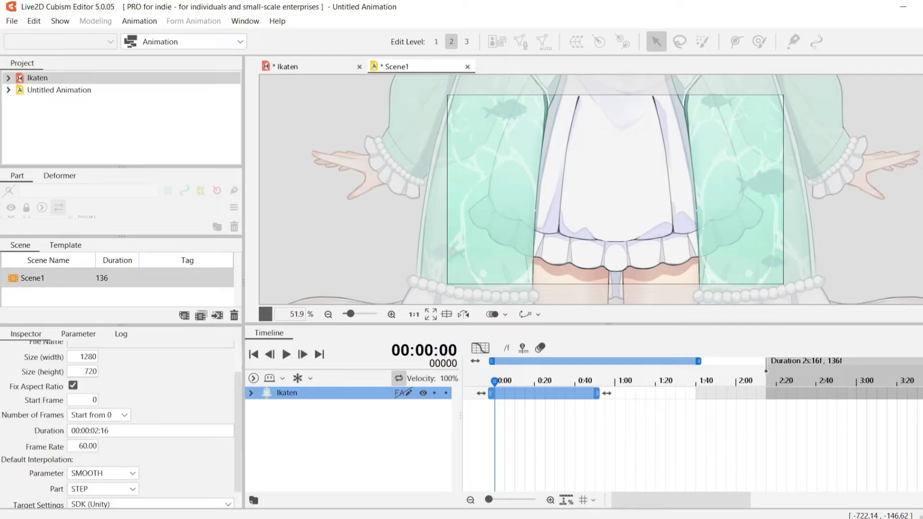
{"action": "left_click", "coordinate": [113, 431]}
{"action": "type", "text": "00:00:10:00"}
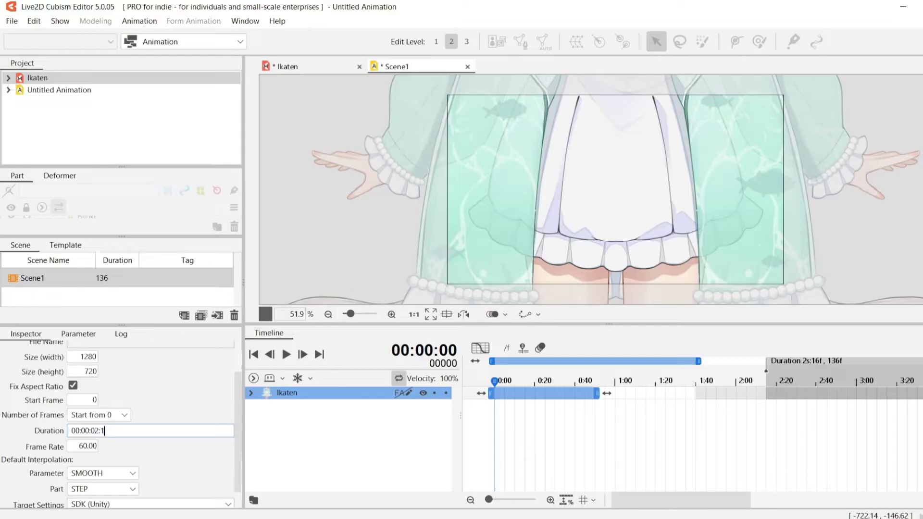
{"action": "key", "text": "Return"}
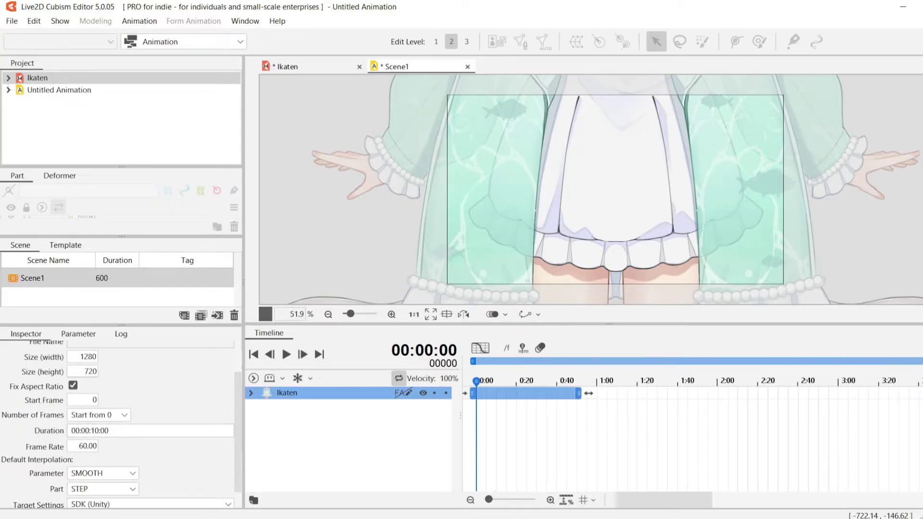
{"action": "left_click", "coordinate": [470, 501]}
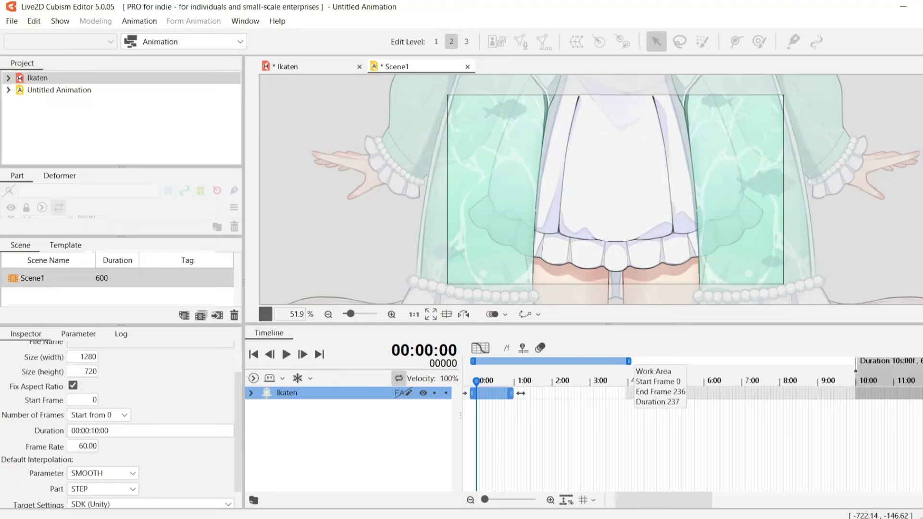
{"action": "left_click_drag", "start_coordinate": [627, 361], "coordinate": [858, 361]}
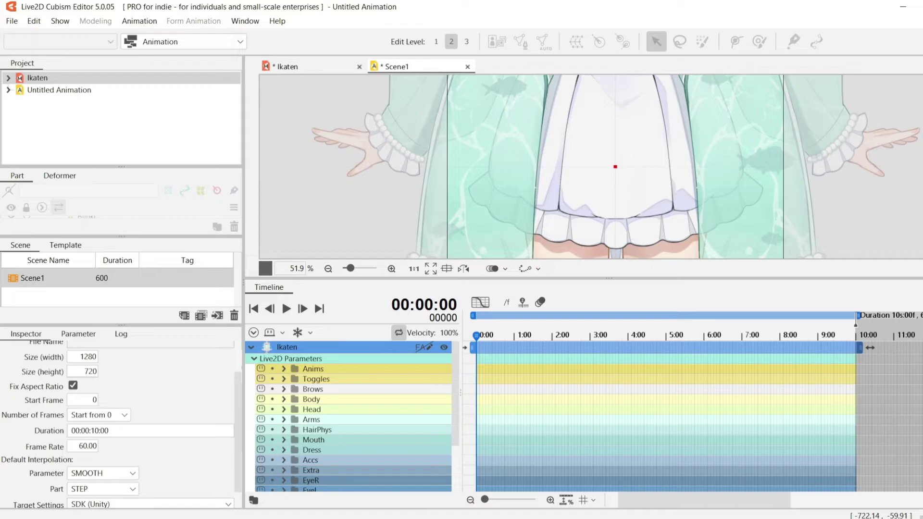
Step: Examine the Ikaten track's parameter groups, including Anims and Head, along with its parts visibility and placement and transparency properties
{"action": "left_click", "coordinate": [283, 370]}
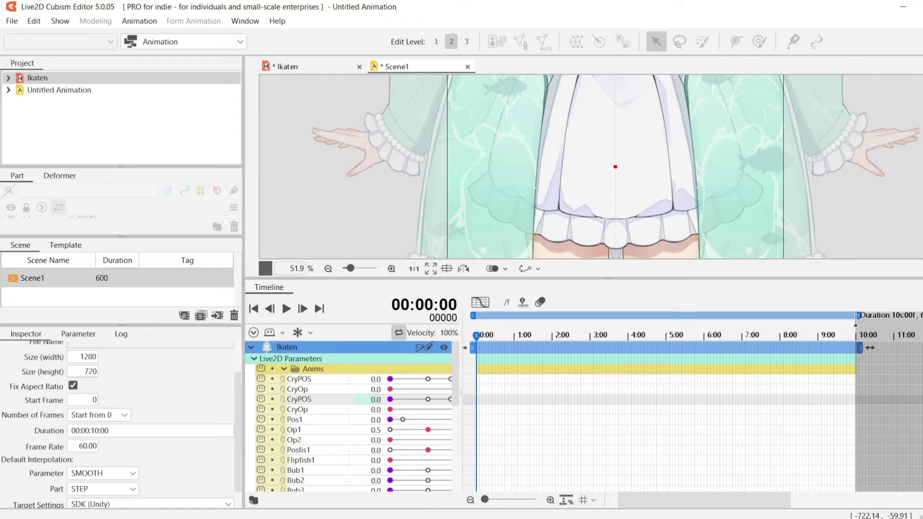
{"action": "left_click", "coordinate": [284, 369]}
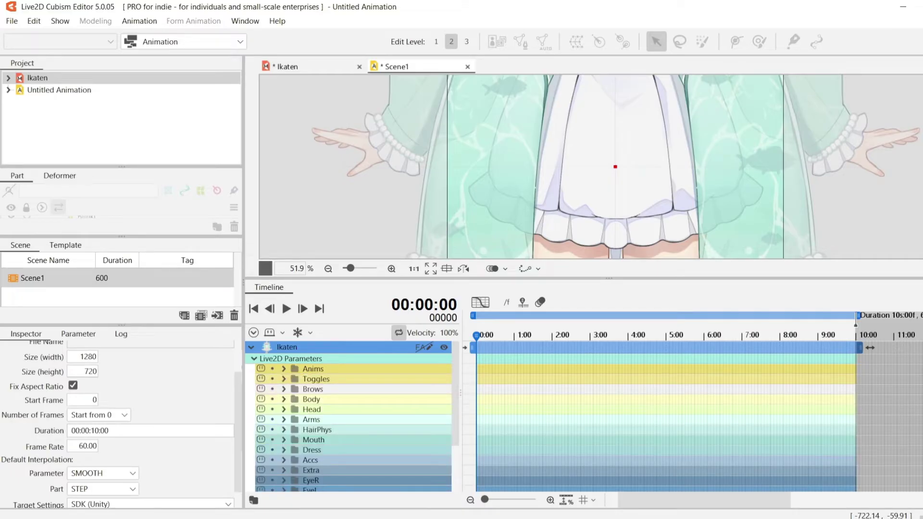
{"action": "scroll", "coordinate": [350, 418], "scroll_direction": "down", "scroll_amount": 2}
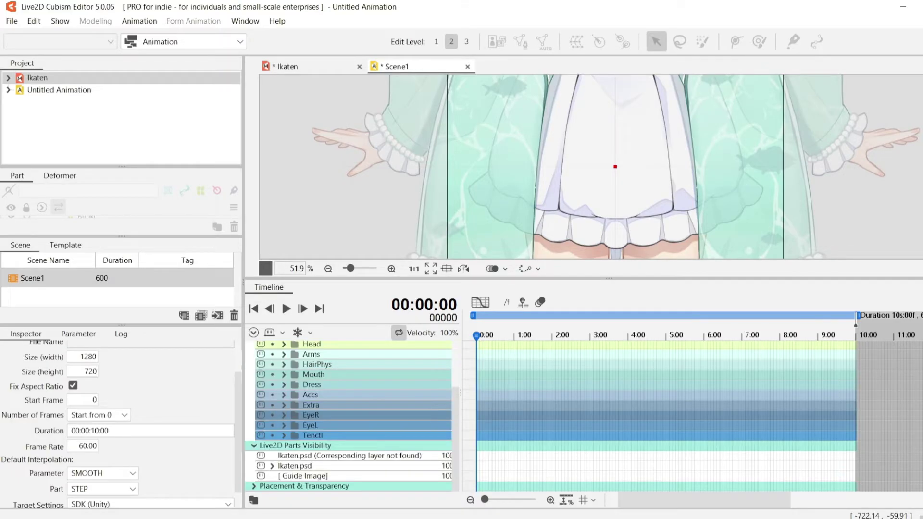
{"action": "scroll", "coordinate": [351, 416], "scroll_direction": "up", "scroll_amount": 3}
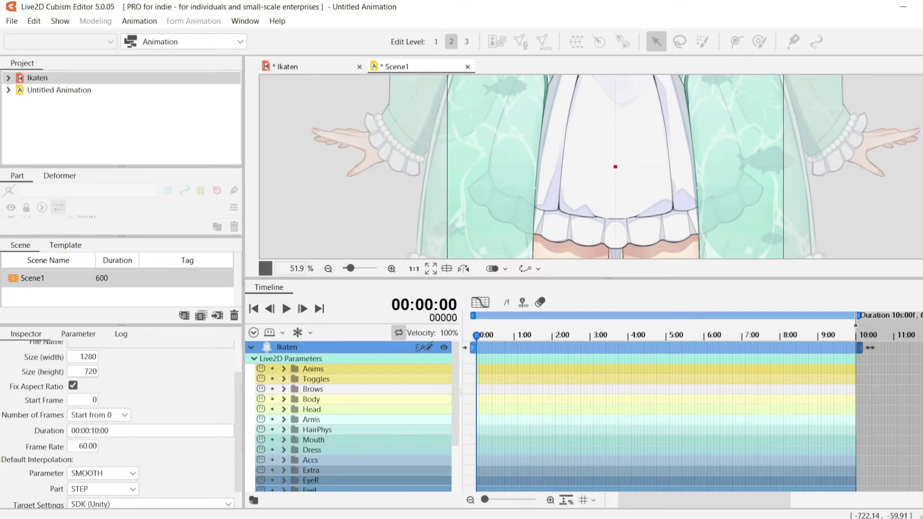
{"action": "left_click", "coordinate": [284, 370]}
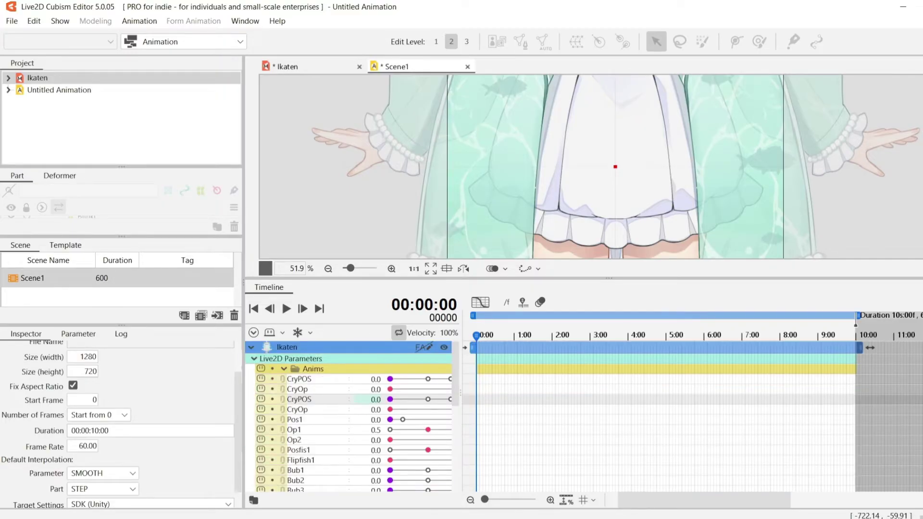
{"action": "left_click", "coordinate": [284, 369]}
{"action": "left_click", "coordinate": [284, 409]}
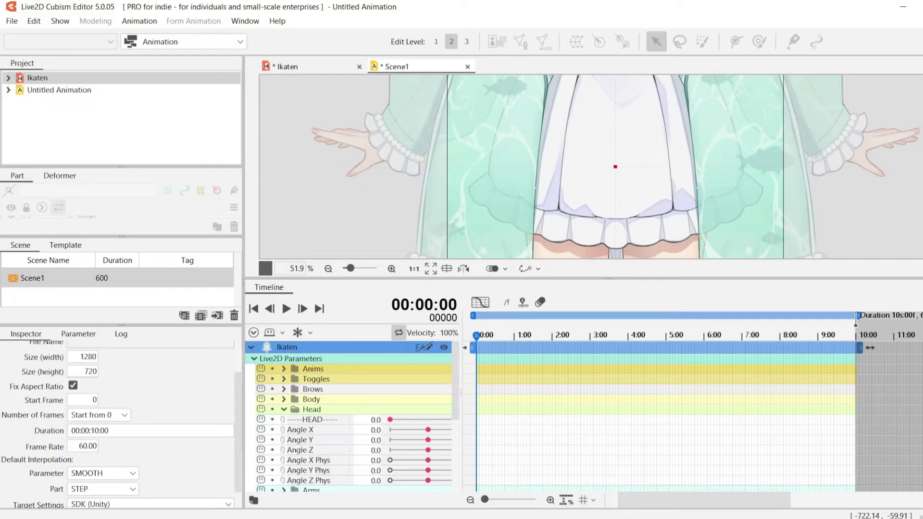
{"action": "left_click", "coordinate": [284, 410]}
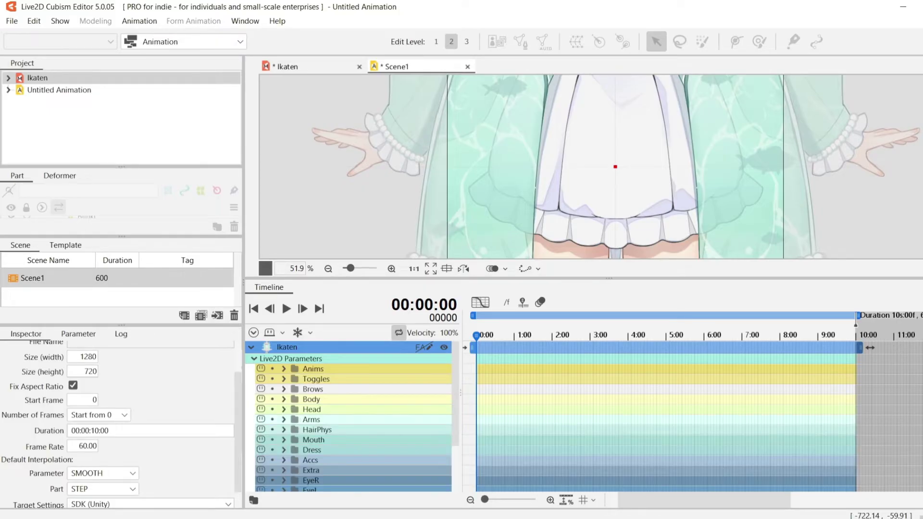
{"action": "left_click", "coordinate": [254, 359]}
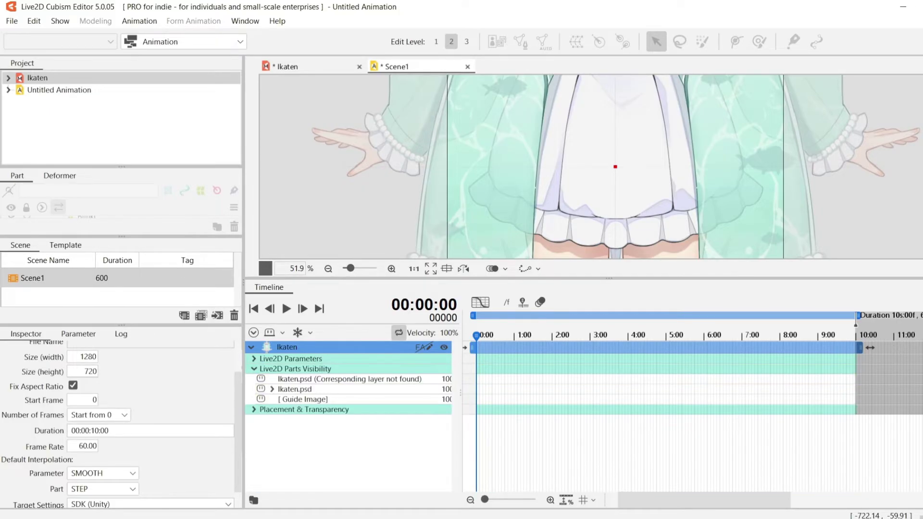
{"action": "left_click", "coordinate": [254, 410]}
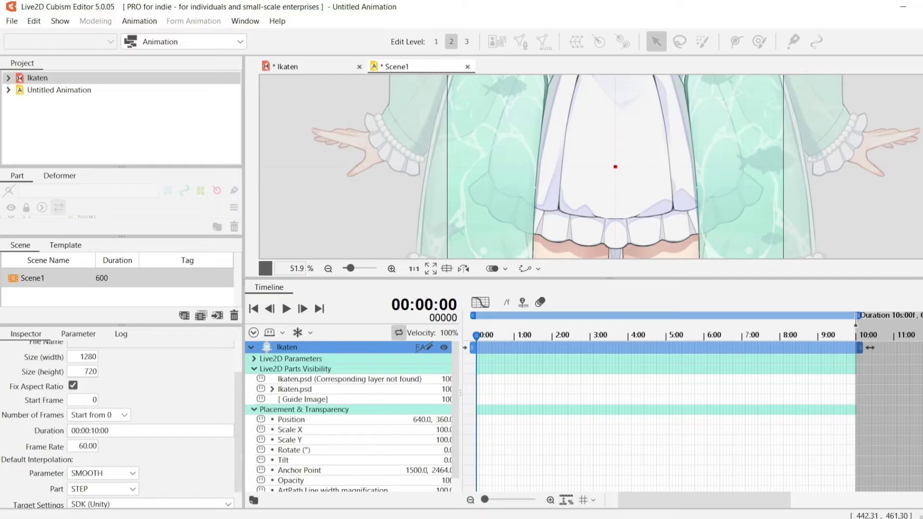
Step: Scale the Ikaten model to about 88.9% and move it down so that its face fills the scene frame
{"action": "scroll", "coordinate": [563, 193], "scroll_direction": "down", "scroll_amount": 3}
{"action": "scroll", "coordinate": [562, 193], "scroll_direction": "down", "scroll_amount": 1}
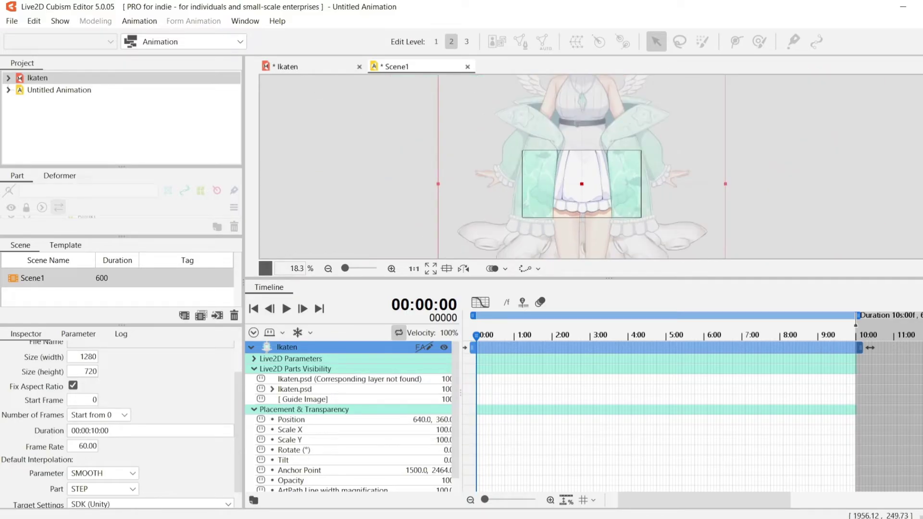
{"action": "left_click_drag", "start_coordinate": [727, 184], "coordinate": [575, 264]}
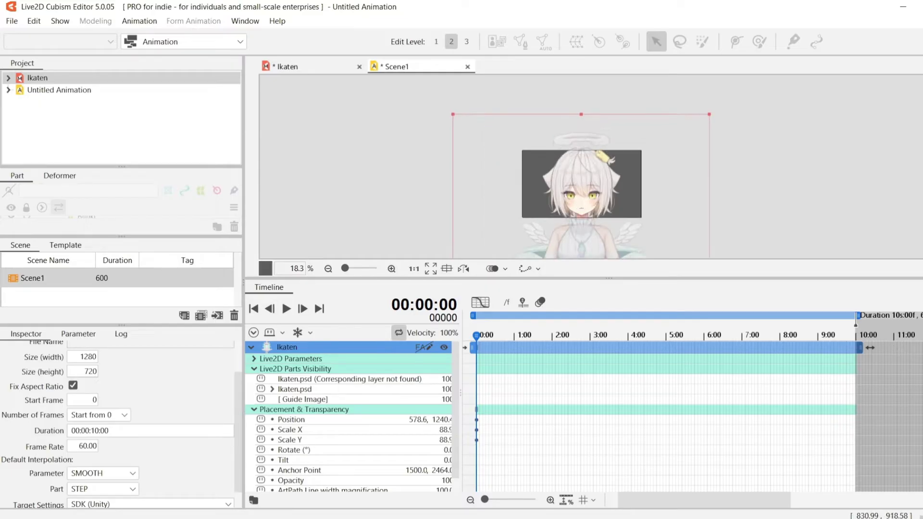
{"action": "left_click_drag", "start_coordinate": [585, 205], "coordinate": [587, 197]}
{"action": "scroll", "coordinate": [588, 196], "scroll_direction": "up", "scroll_amount": 3}
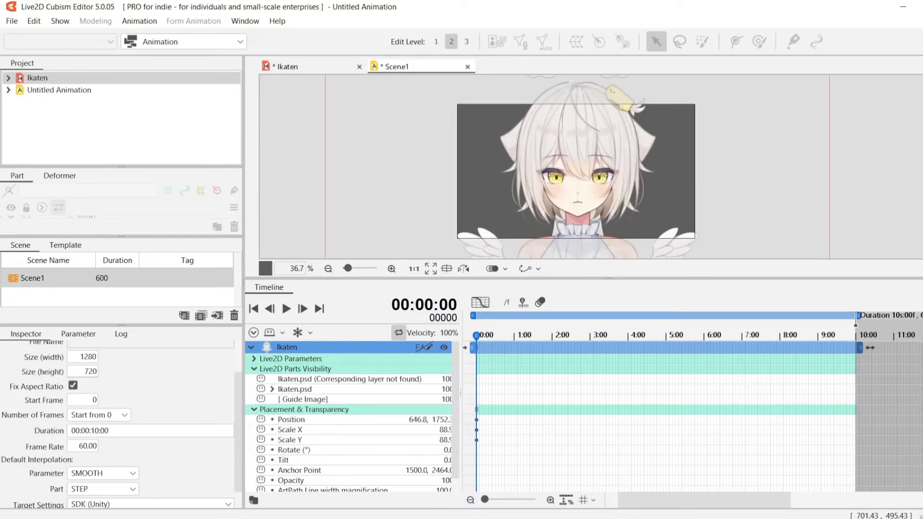
Step: In the Ikaten model, set the default value of the TearsToggle parameter in the Toggles group to 1
{"action": "left_click", "coordinate": [295, 67]}
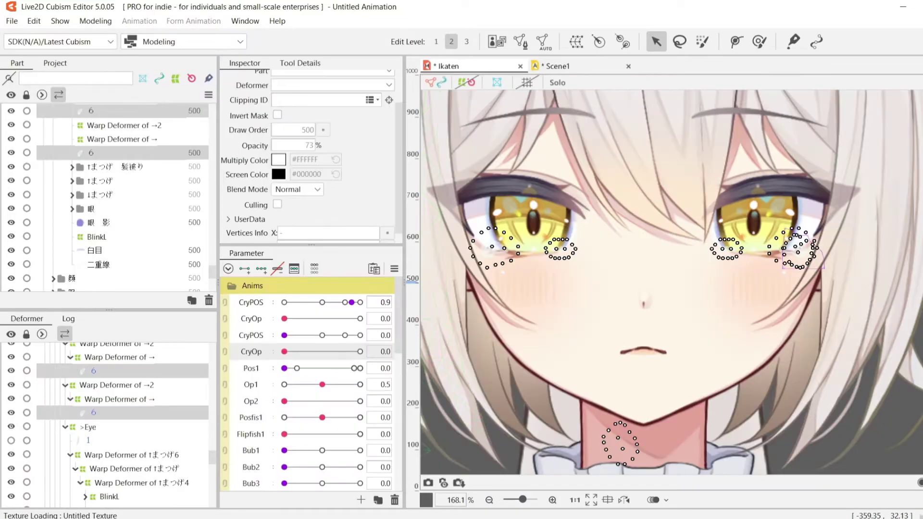
{"action": "right_click", "coordinate": [258, 386]}
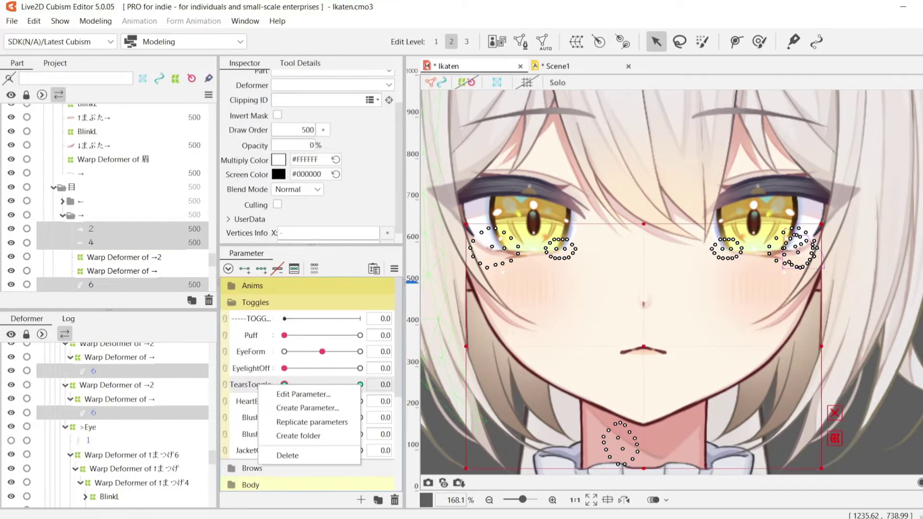
{"action": "left_click", "coordinate": [303, 394]}
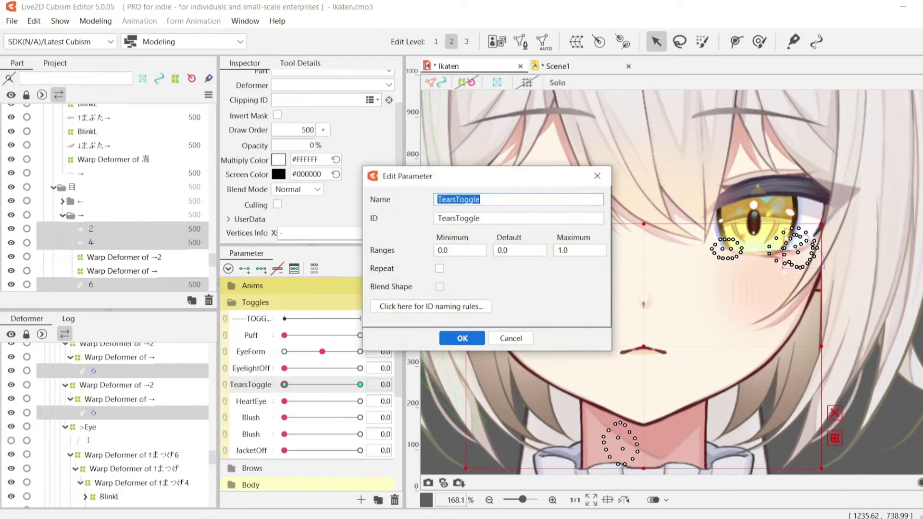
{"action": "double_click", "coordinate": [504, 250]}
{"action": "type", "text": "1"}
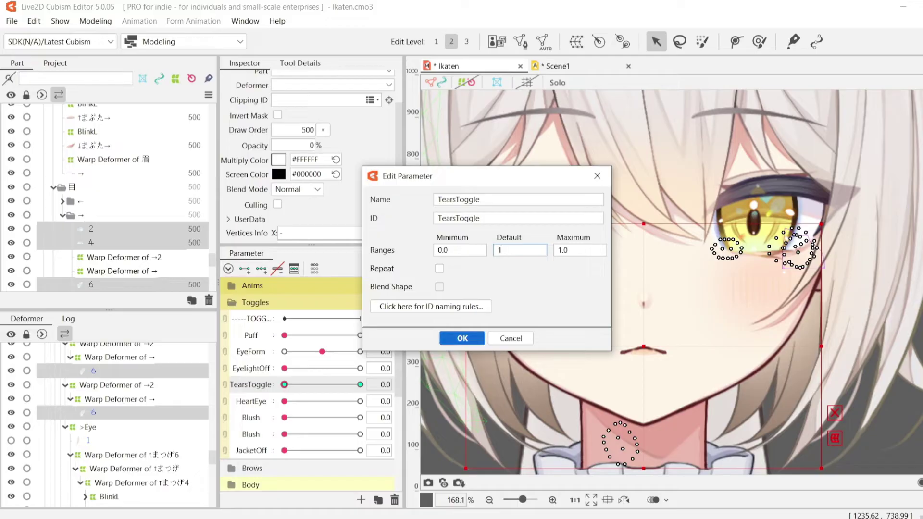
{"action": "left_click", "coordinate": [462, 339]}
Step: In Scene1, keyframe the first CryPOS parameter in the Anims group at 0.0 on frame 0 and 1.0 on frame 100
{"action": "left_click", "coordinate": [558, 67]}
{"action": "left_click_drag", "start_coordinate": [572, 161], "coordinate": [565, 150]}
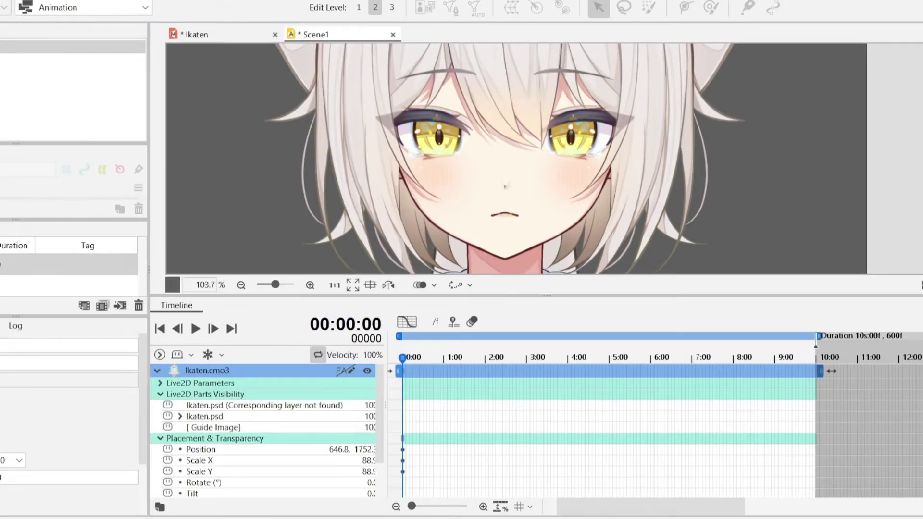
{"action": "left_click", "coordinate": [160, 394]}
{"action": "left_click", "coordinate": [160, 383]}
{"action": "left_click", "coordinate": [192, 394]}
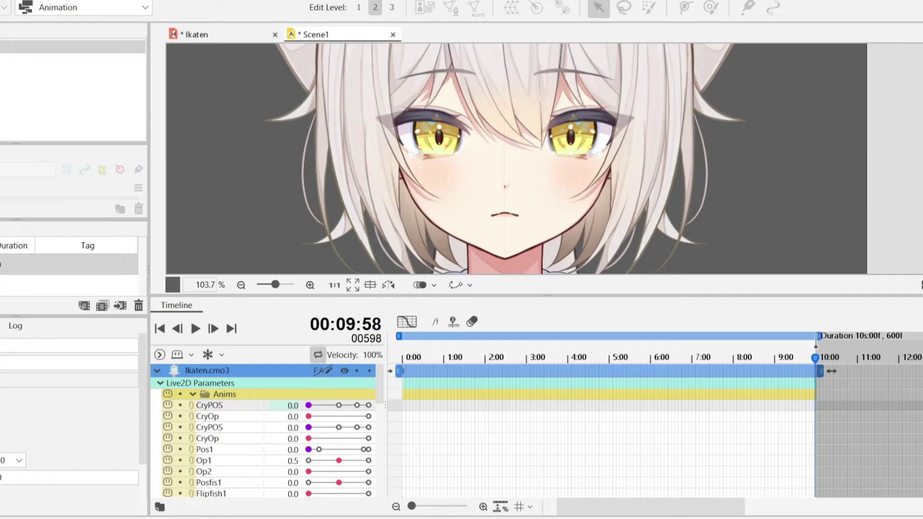
{"action": "key", "text": "Home"}
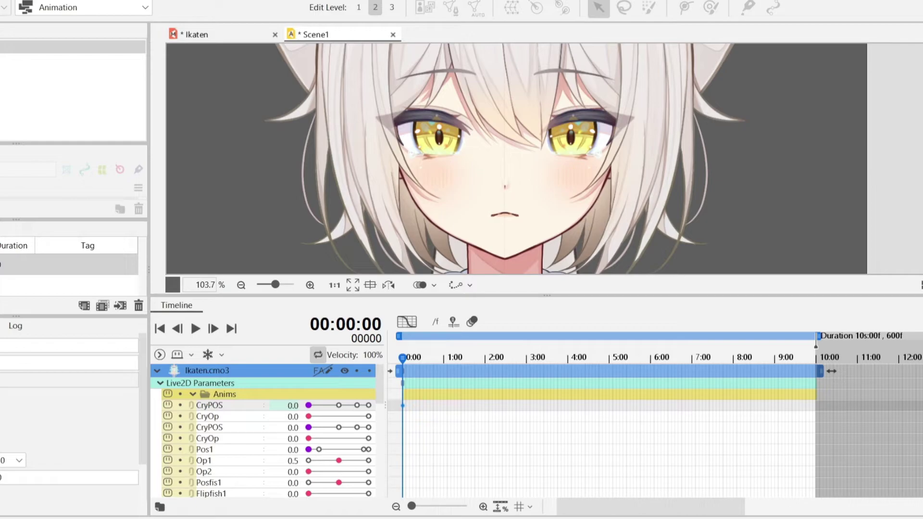
{"action": "left_click", "coordinate": [471, 358]}
{"action": "left_click", "coordinate": [369, 406]}
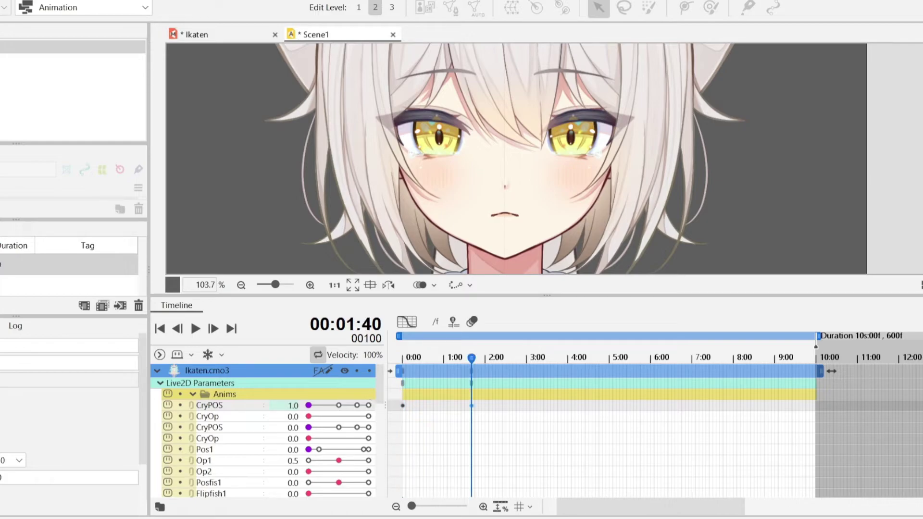
Step: Keyframe the first CryOp parameter at 1.0 on frame 0 and play the scene from the start to preview the falling tear
{"action": "key", "text": "Home"}
{"action": "left_click", "coordinate": [369, 416]}
{"action": "key", "text": "space"}
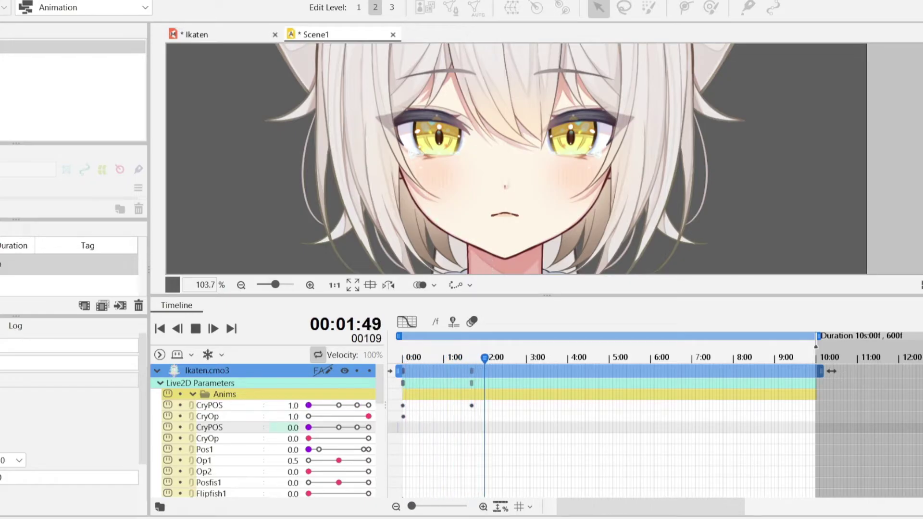
{"action": "key", "text": "space"}
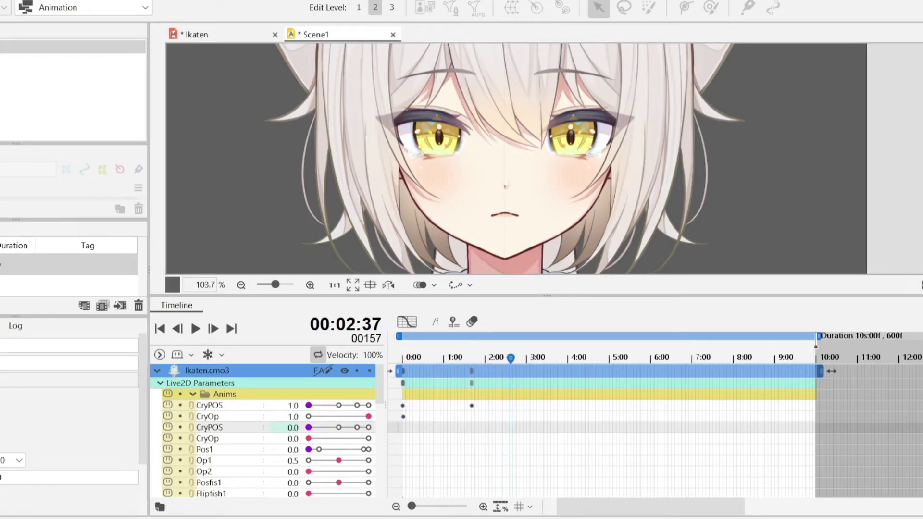
{"action": "key", "text": "Home"}
{"action": "key", "text": "space"}
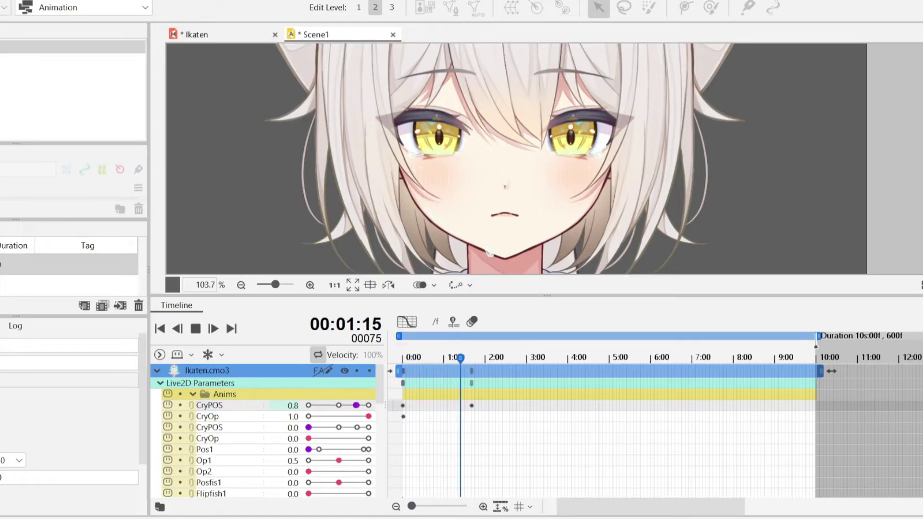
{"action": "key", "text": "space"}
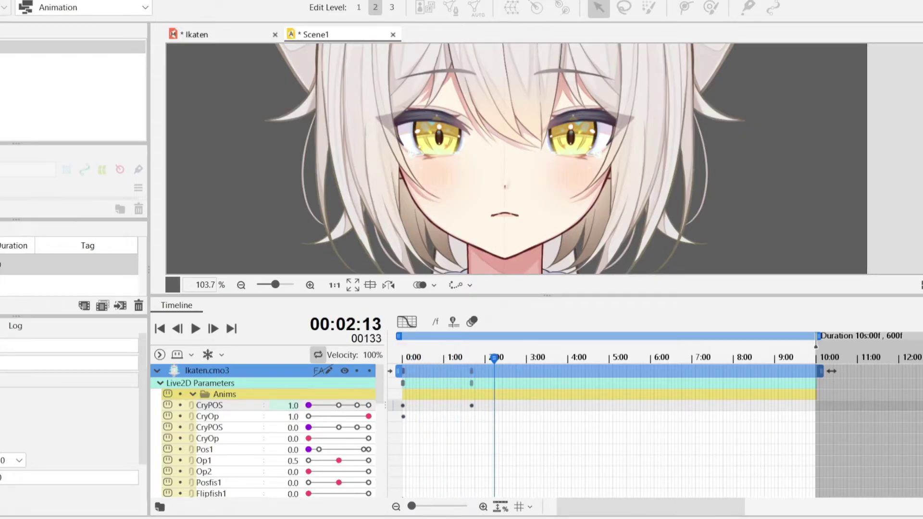
Step: Add a keyframe of 0.8 to the first CryPOS parameter at frame 84 and return the playhead to frame 0
{"action": "left_click_drag", "start_coordinate": [411, 417], "coordinate": [461, 427]}
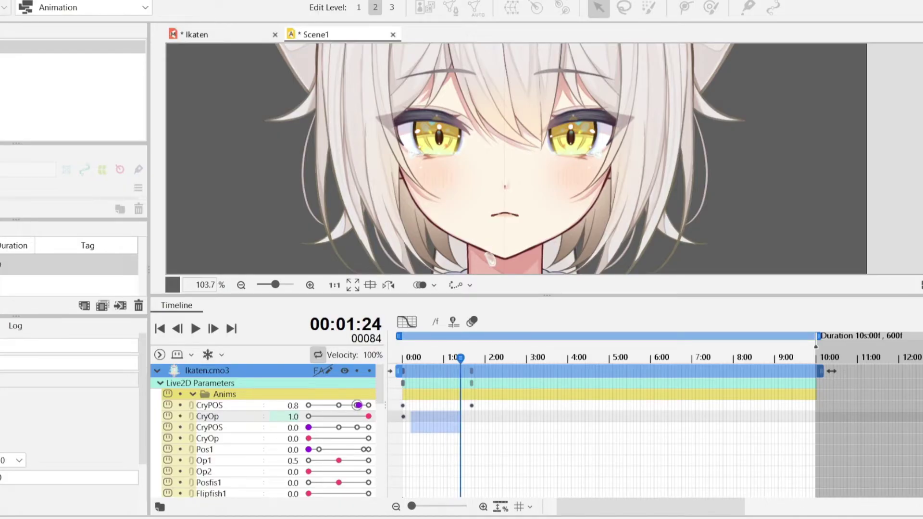
{"action": "left_click", "coordinate": [357, 405]}
{"action": "left_click", "coordinate": [403, 358]}
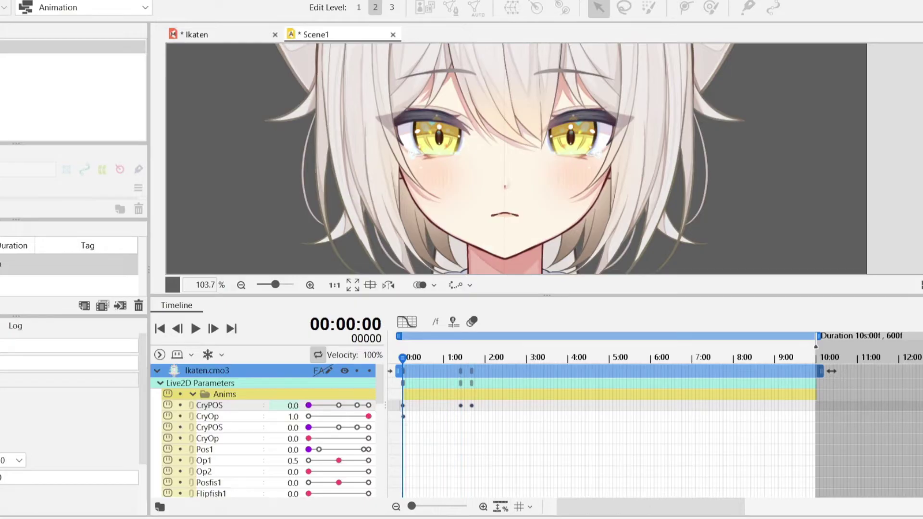
Step: Preview the falling tear, then move the first CryPOS parameter's middle keyframe earlier and its last keyframe slightly later
{"action": "key", "text": "space"}
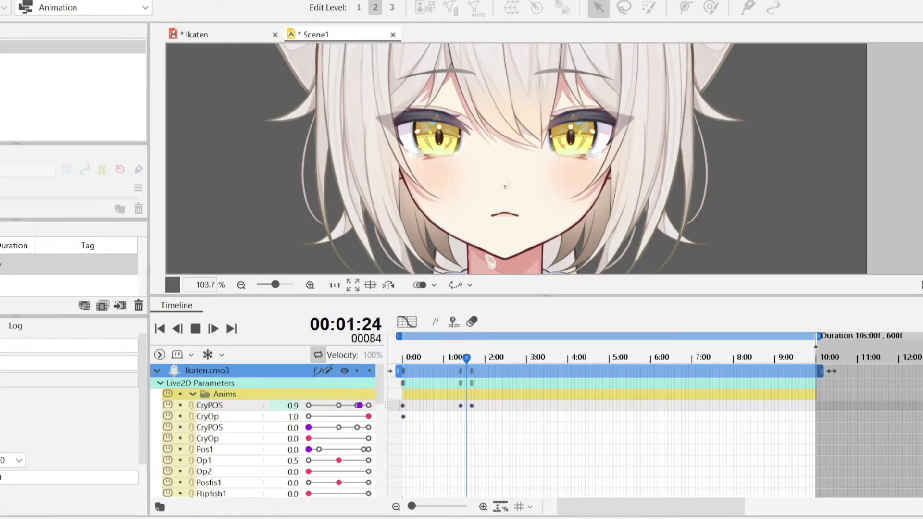
{"action": "key", "text": "space"}
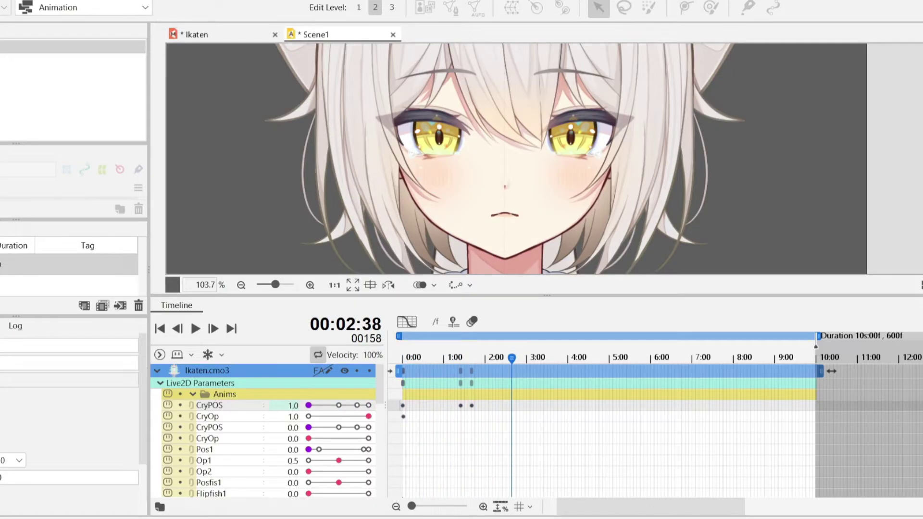
{"action": "left_click_drag", "start_coordinate": [450, 406], "coordinate": [466, 406]}
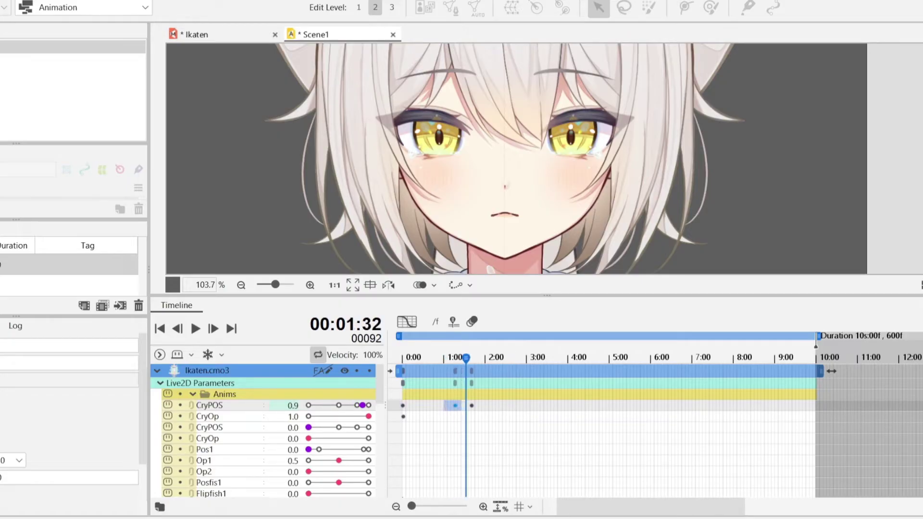
{"action": "key", "text": "Home"}
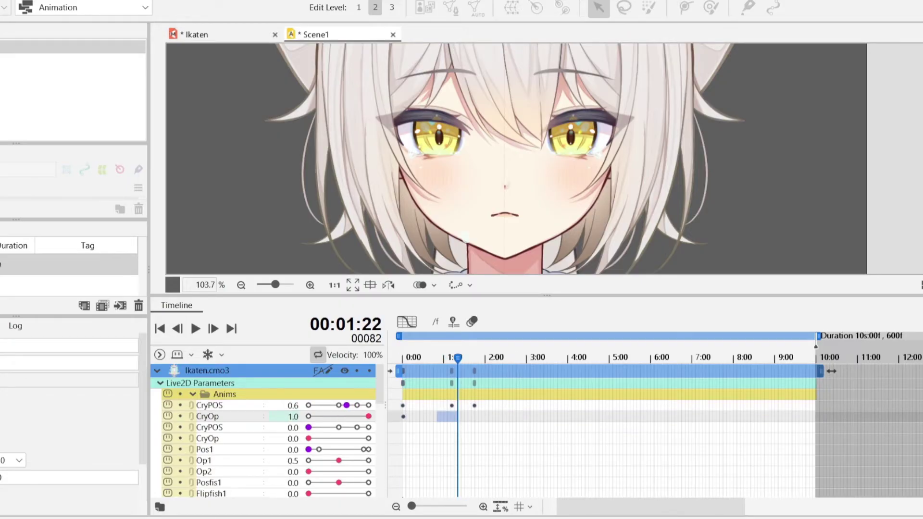
Step: Keyframe the first CryOp parameter at 1.0 on frame 80 and 0.0 on frame 93, and preview the tear's fade-out
{"action": "left_click_drag", "start_coordinate": [457, 417], "coordinate": [462, 417]}
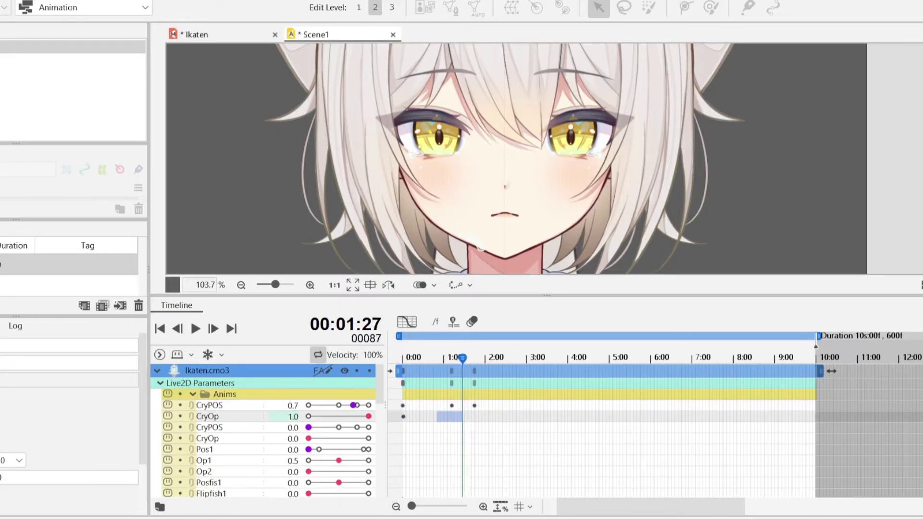
{"action": "left_click_drag", "start_coordinate": [516, 187], "coordinate": [517, 139]}
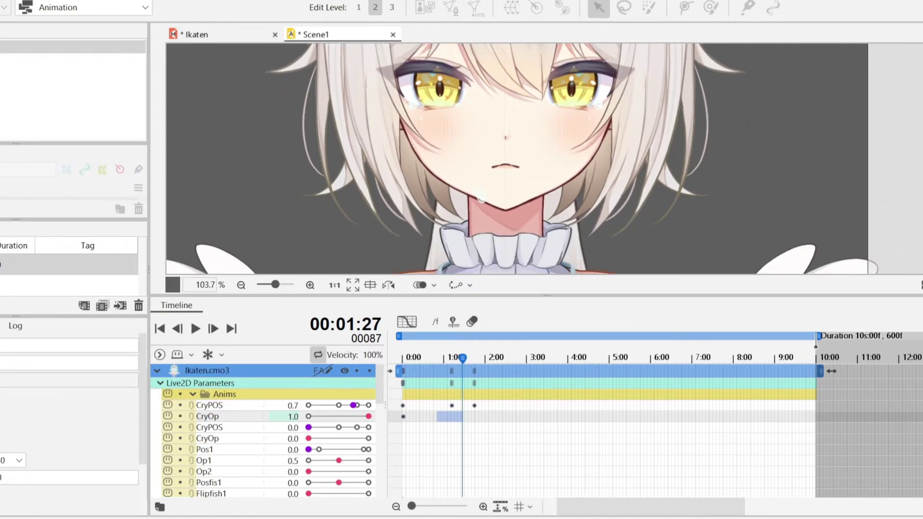
{"action": "left_click", "coordinate": [467, 416]}
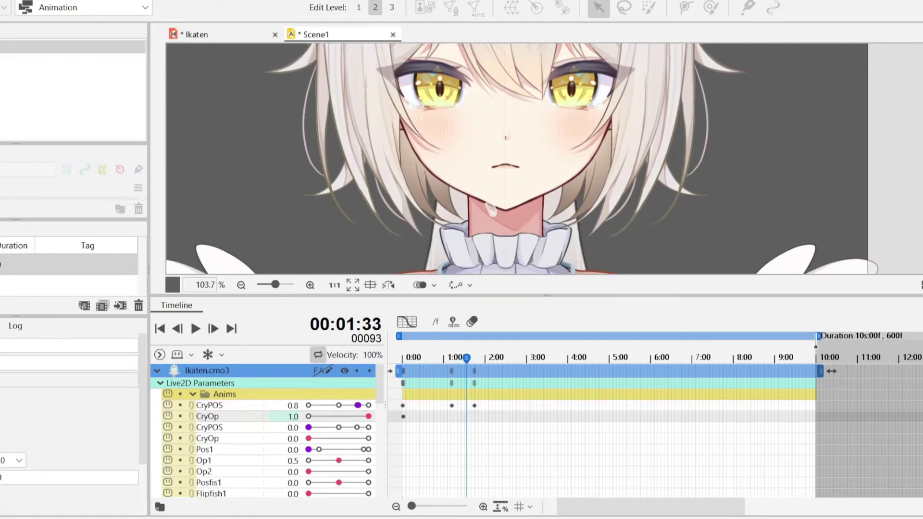
{"action": "left_click_drag", "start_coordinate": [351, 417], "coordinate": [309, 416]}
{"action": "left_click_drag", "start_coordinate": [467, 358], "coordinate": [458, 358]}
{"action": "left_click_drag", "start_coordinate": [309, 416], "coordinate": [351, 416]}
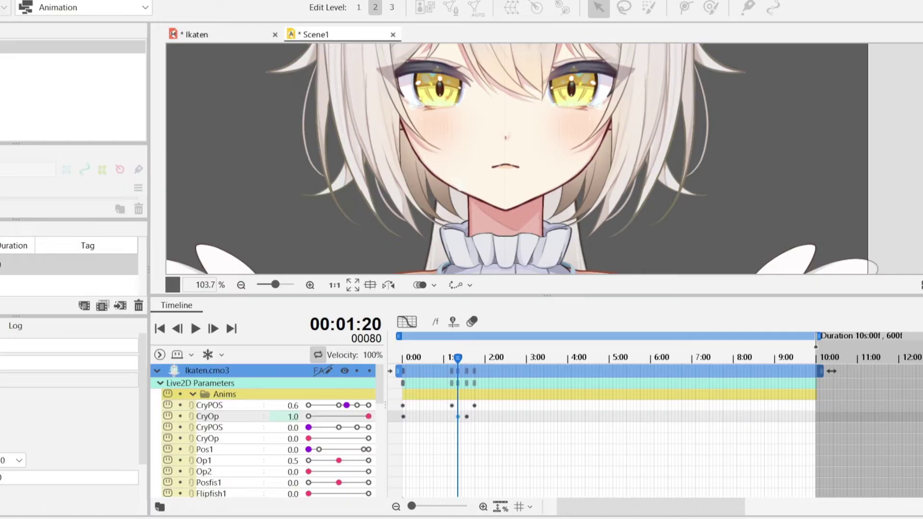
{"action": "key", "text": "space"}
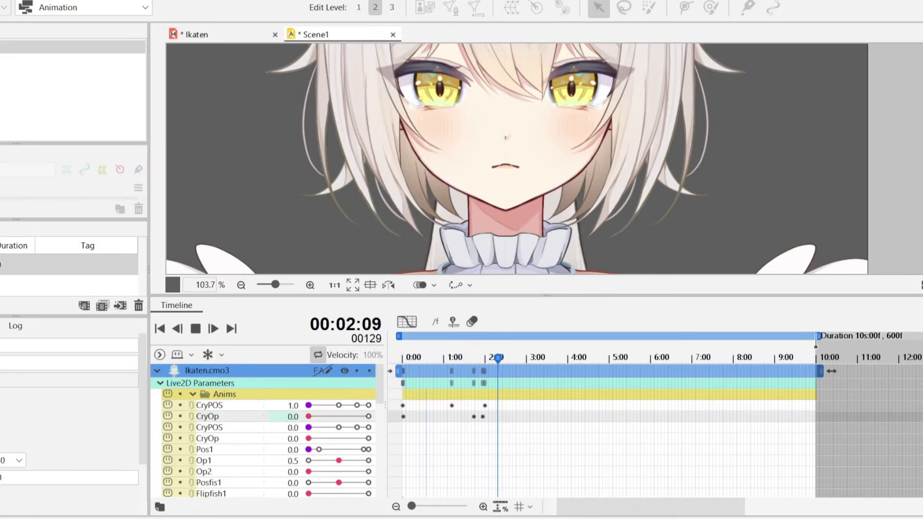
{"action": "key", "text": "space"}
{"action": "left_click_drag", "start_coordinate": [493, 417], "coordinate": [402, 406]}
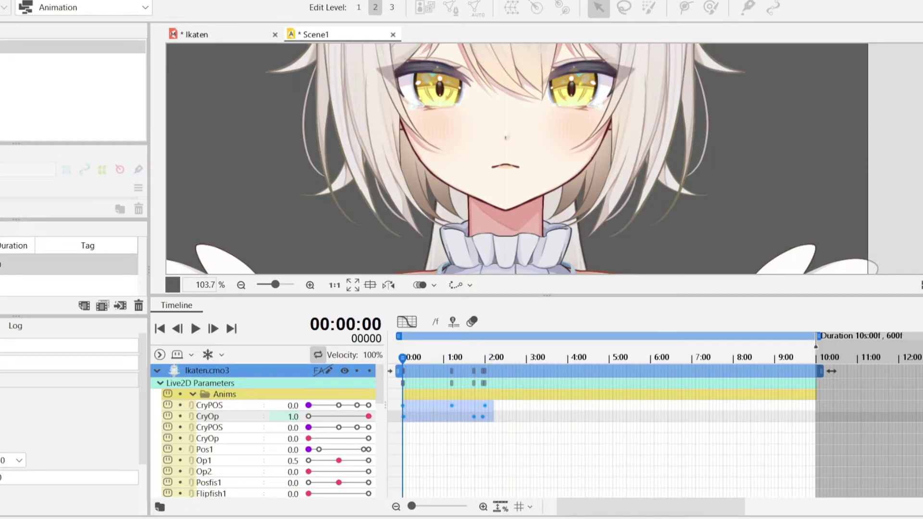
{"action": "left_click", "coordinate": [209, 427]}
{"action": "left_click", "coordinate": [309, 438]}
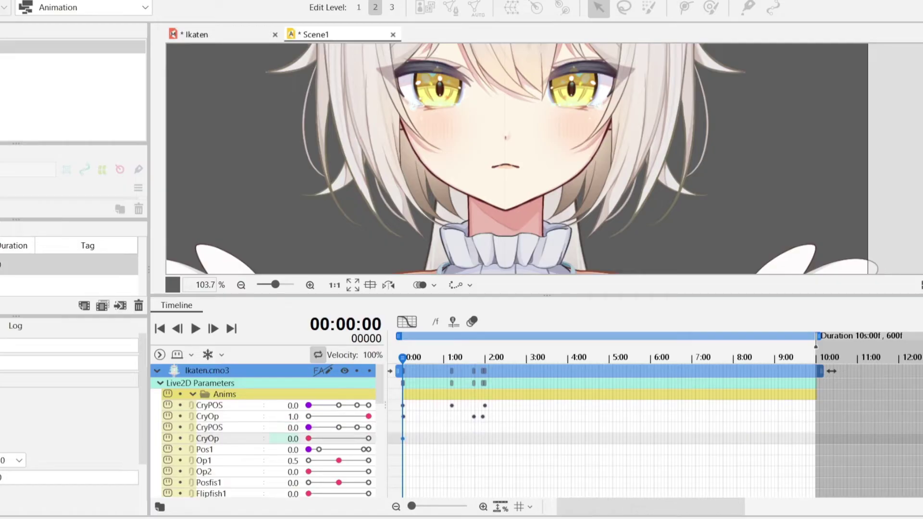
{"action": "key", "text": "ctrl+z"}
Step: Keyframe the second CryPOS and CryOp parameters starting after the first tear's last keyframes, and play the scene to preview both tears
{"action": "left_click_drag", "start_coordinate": [476, 358], "coordinate": [477, 358]}
{"action": "left_click_drag", "start_coordinate": [480, 439], "coordinate": [477, 439]}
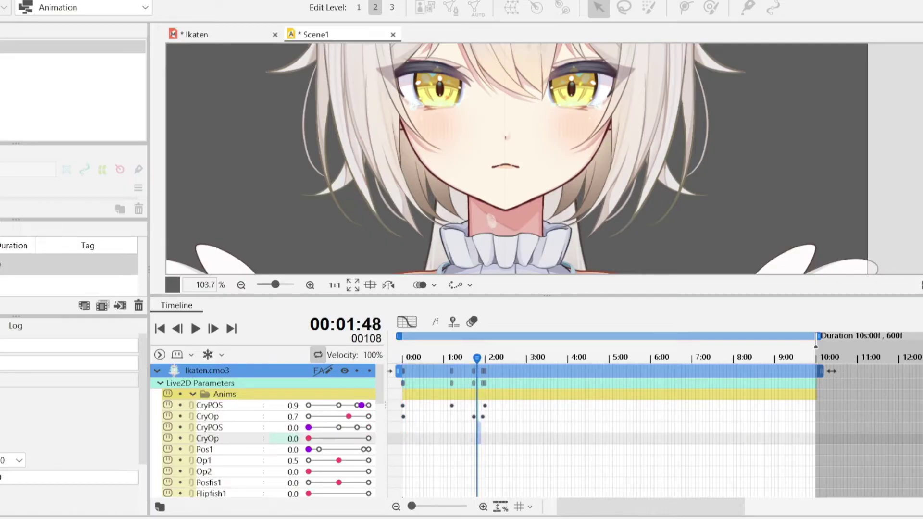
{"action": "right_click", "coordinate": [477, 438]}
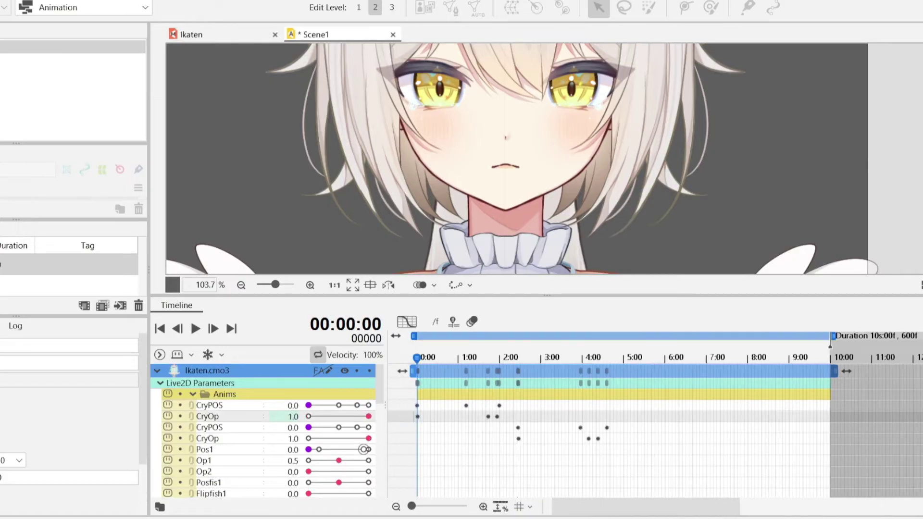
{"action": "key", "text": "space"}
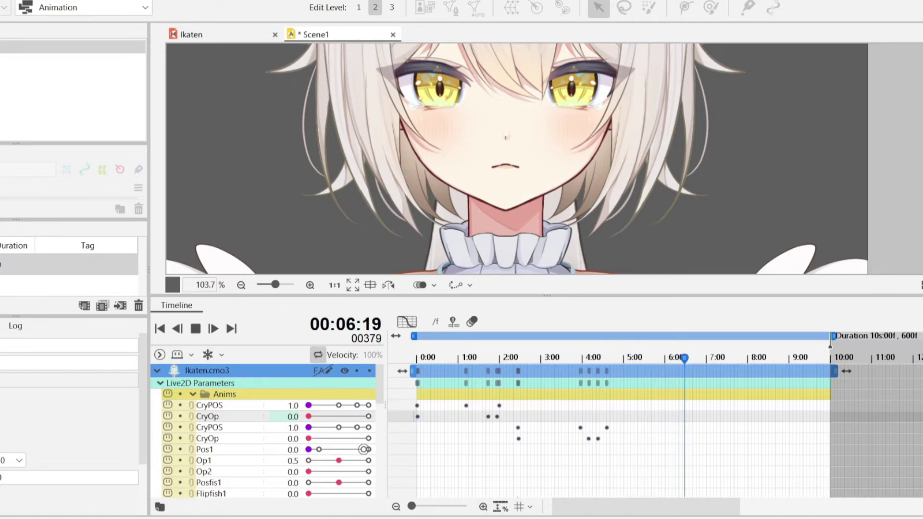
{"action": "key", "text": "space"}
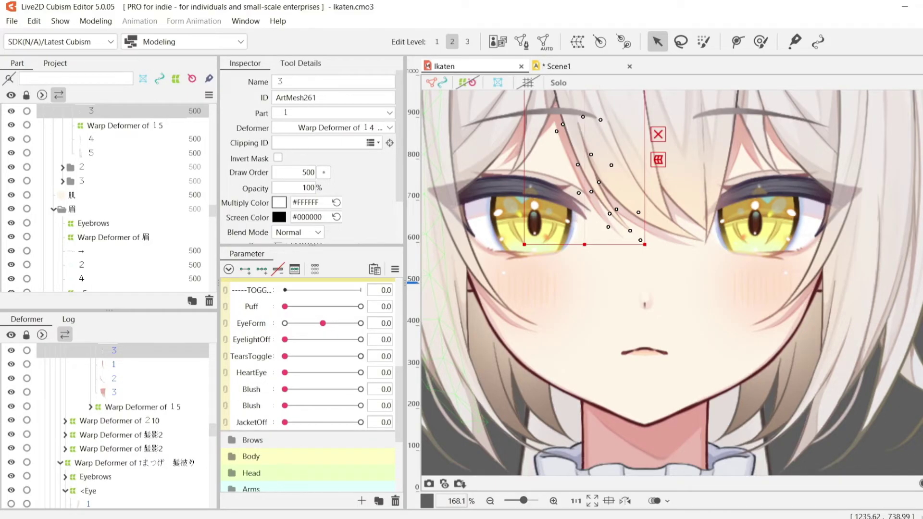
Step: In the Ikaten model, set the default value of the TearsToggle parameter back to 0
{"action": "left_click", "coordinate": [250, 356]}
{"action": "right_click", "coordinate": [254, 357]}
{"action": "left_click", "coordinate": [299, 367]}
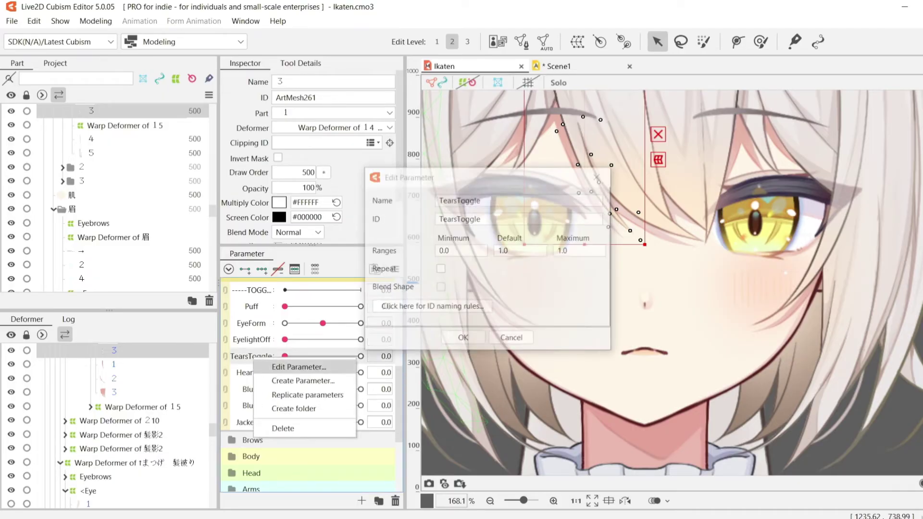
{"action": "double_click", "coordinate": [504, 251]}
{"action": "type", "text": "0"}
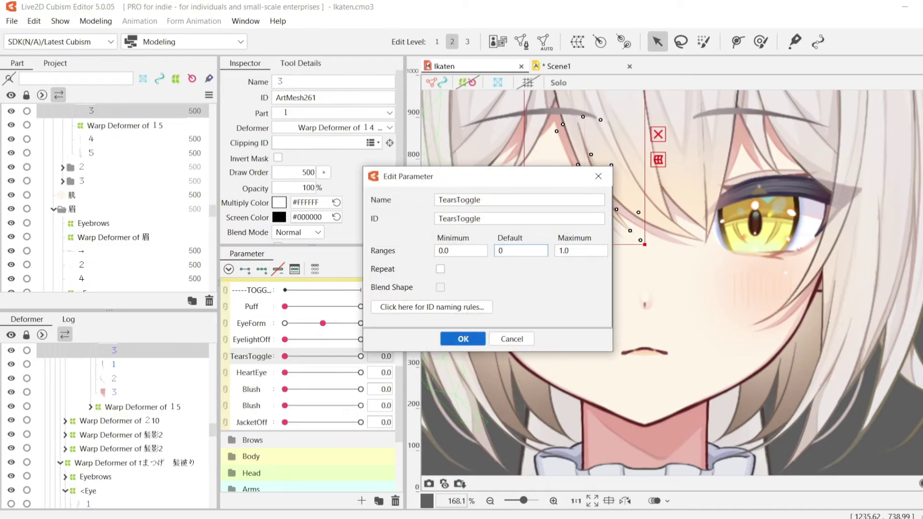
{"action": "key", "text": "Return"}
Step: Export the selected Scene1 as a runtime motion file for Ikaten.cmo3, with the work area and keyed parameters as output
{"action": "left_click", "coordinate": [560, 67]}
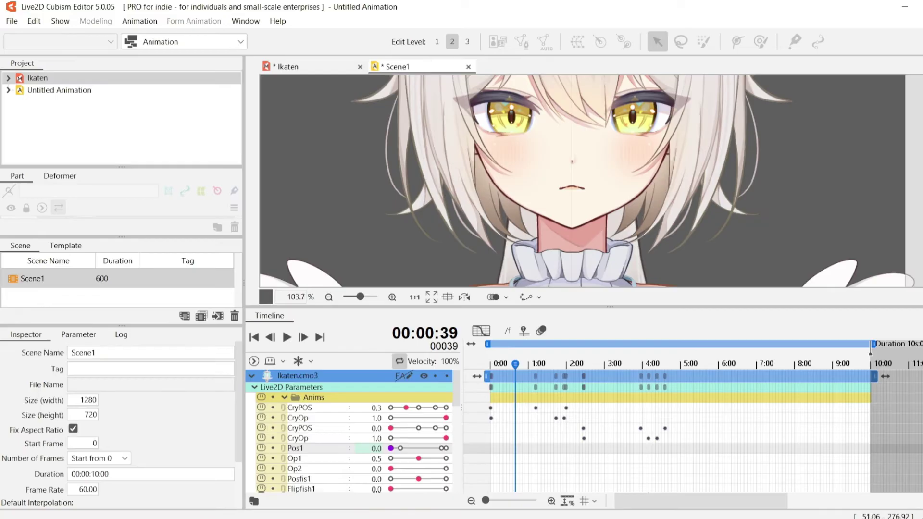
{"action": "left_click", "coordinate": [11, 21]}
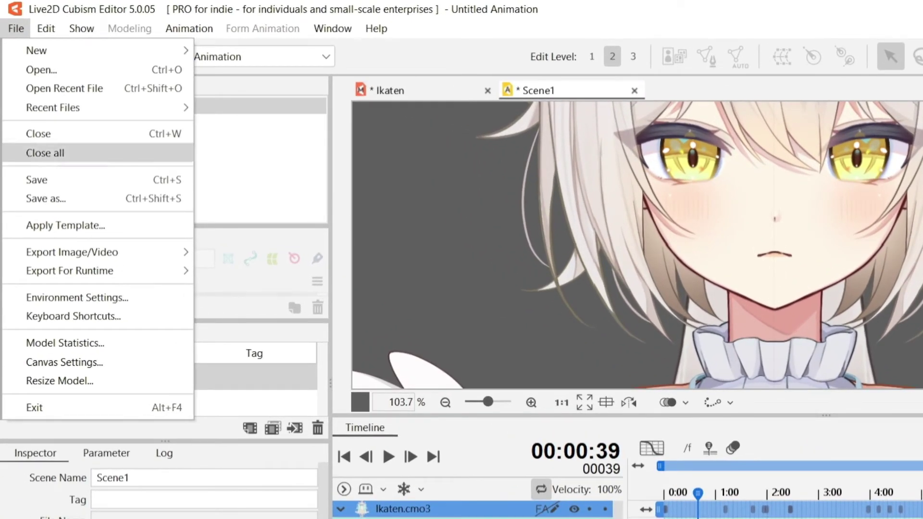
{"action": "mouse_move", "coordinate": [96, 270]}
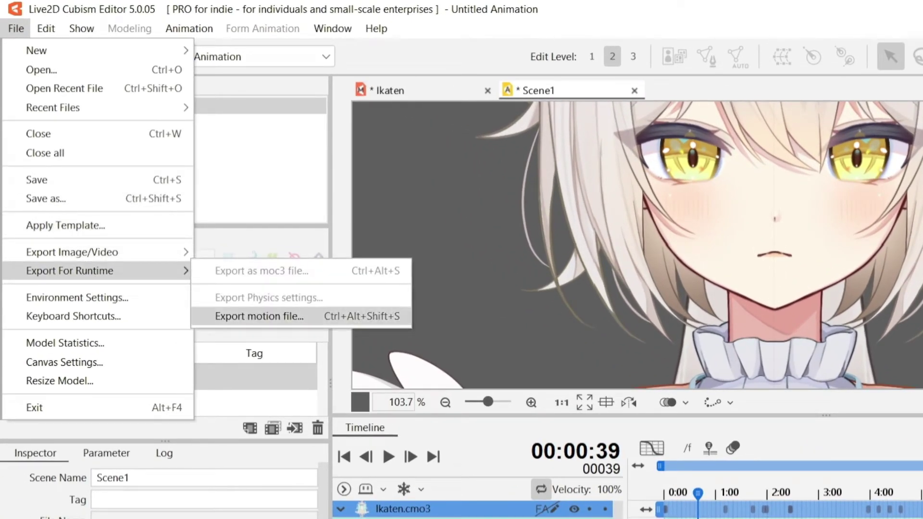
{"action": "left_click", "coordinate": [259, 316]}
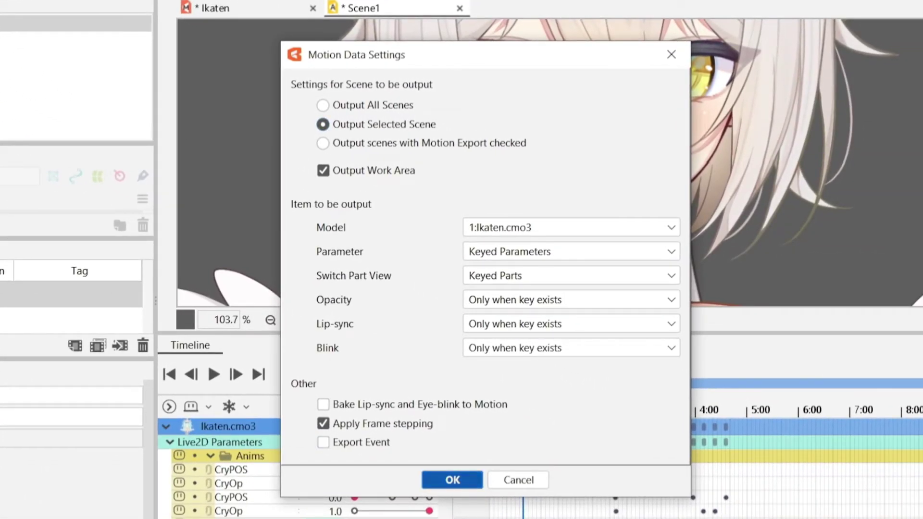
{"action": "left_click", "coordinate": [452, 479]}
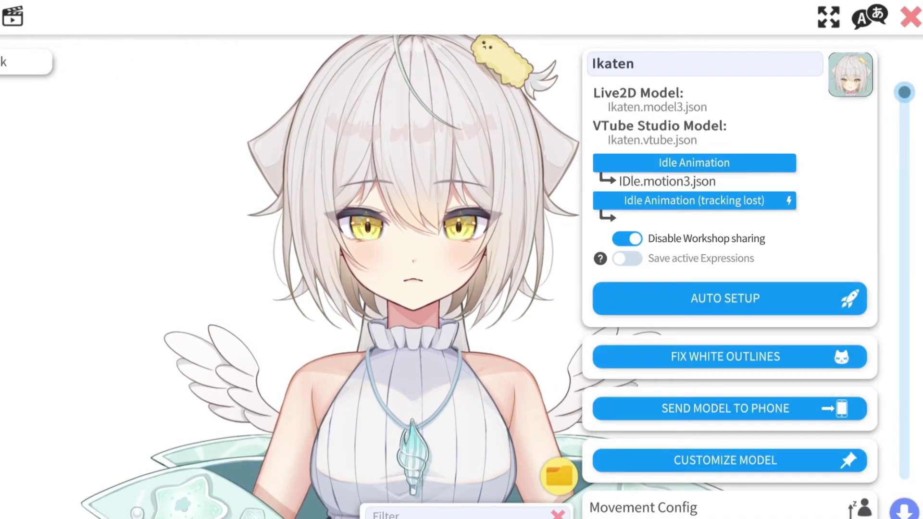
Step: Switch to VTube Studio and choose IDle as the Ikaten model's idle animation
{"action": "left_click", "coordinate": [694, 163]}
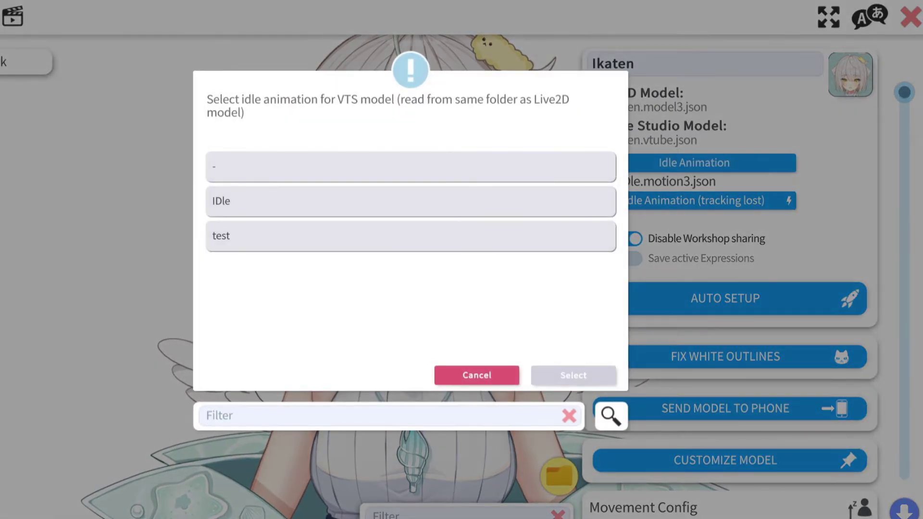
{"action": "left_click", "coordinate": [265, 202]}
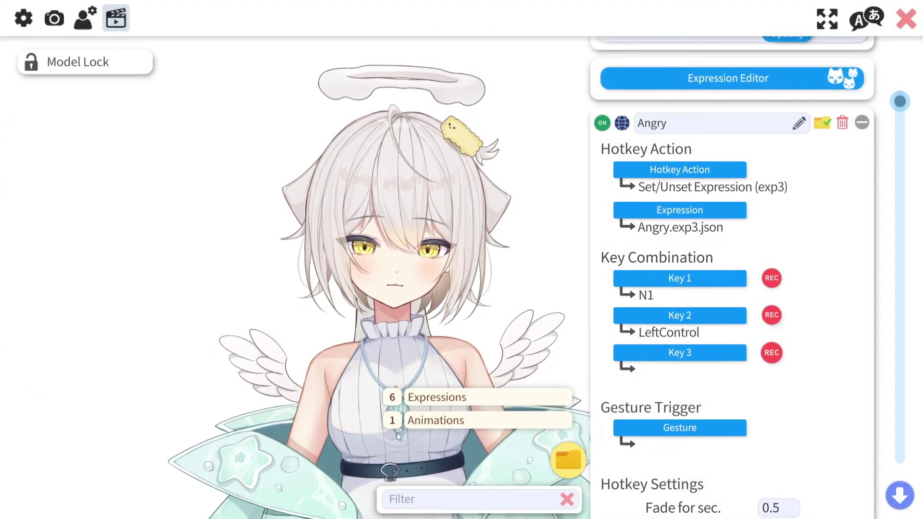
Step: Browse the Expressions and Animations folders in the model's hotkey settings
{"action": "left_click", "coordinate": [486, 397]}
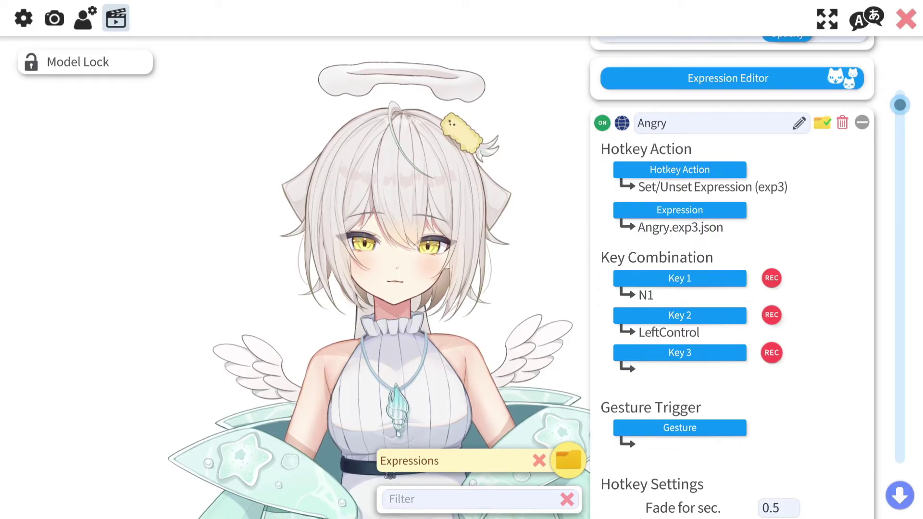
{"action": "left_click", "coordinate": [540, 460]}
{"action": "mouse_move", "coordinate": [568, 460]}
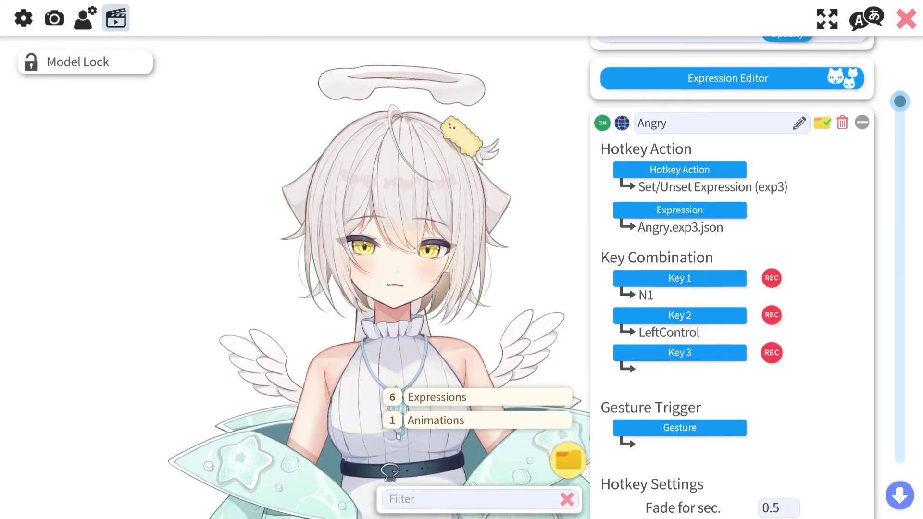
{"action": "left_click", "coordinate": [487, 421]}
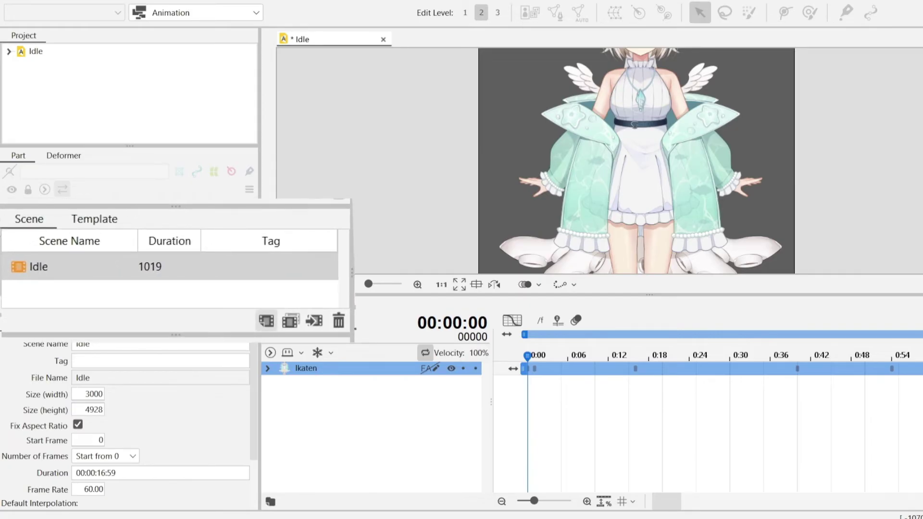
Step: Switch to Live2D Cubism Editor and create a new scene named Jacketof in the Idle animation
{"action": "left_click", "coordinate": [267, 321]}
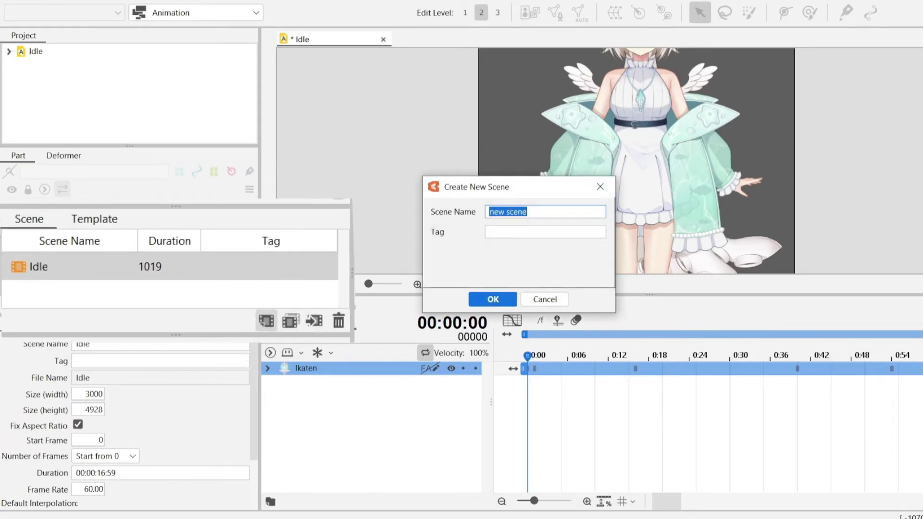
{"action": "type", "text": "Jacketof"}
{"action": "key", "text": "Return"}
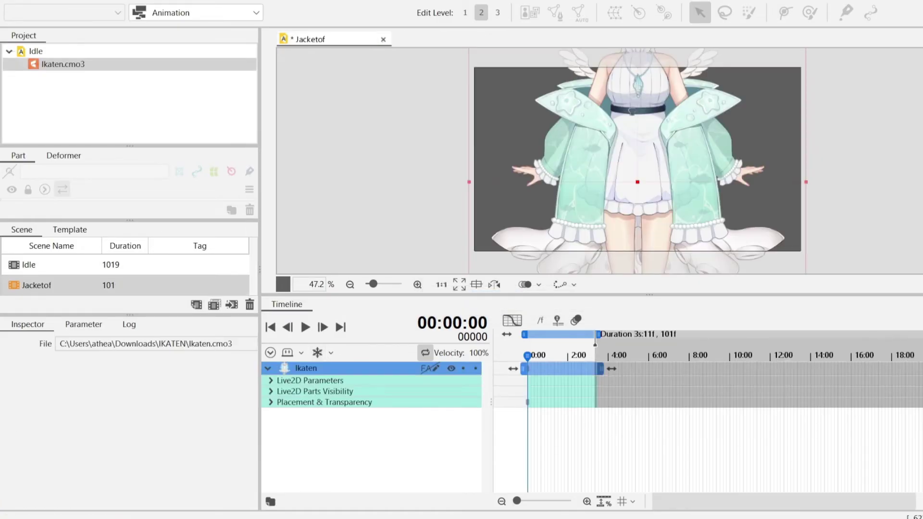
Step: Expand the Ikaten track's Live2D parameters in the Jacketof scene and collapse the Anims group
{"action": "left_click", "coordinate": [271, 381]}
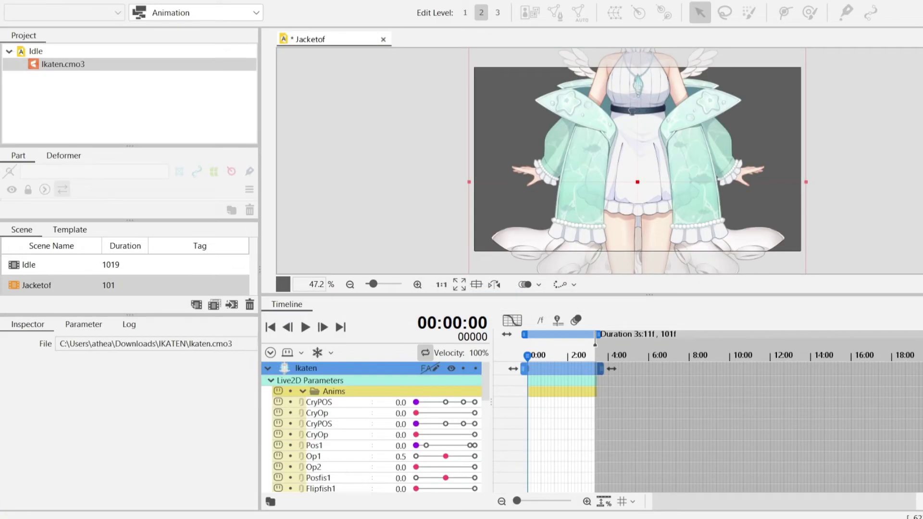
{"action": "scroll", "coordinate": [375, 427], "scroll_direction": "down", "scroll_amount": 5}
{"action": "scroll", "coordinate": [375, 427], "scroll_direction": "up", "scroll_amount": 5}
{"action": "left_click", "coordinate": [303, 392]}
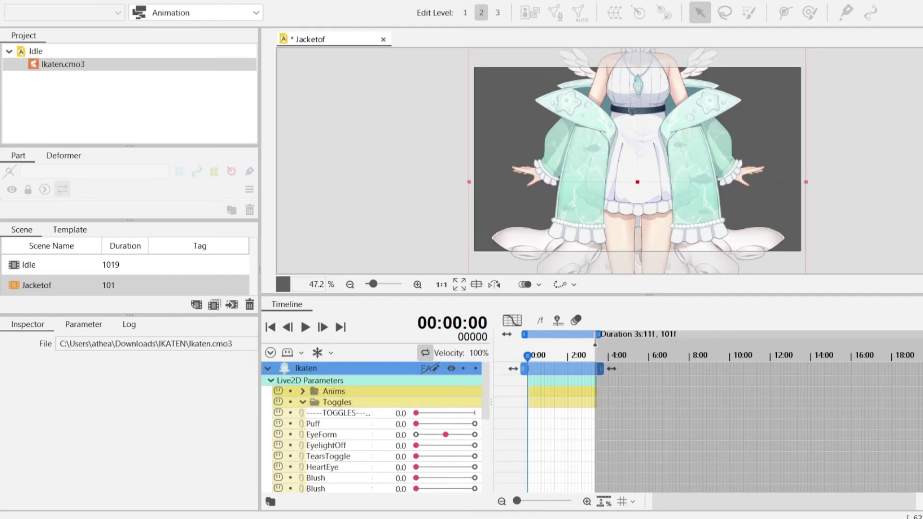
Step: Keyframe the JacketOff parameter in the Toggles group at 1.0 on frame 100, at the end of the scene
{"action": "left_click", "coordinate": [594, 356]}
{"action": "key", "text": "Right"}
{"action": "key", "text": "Right"}
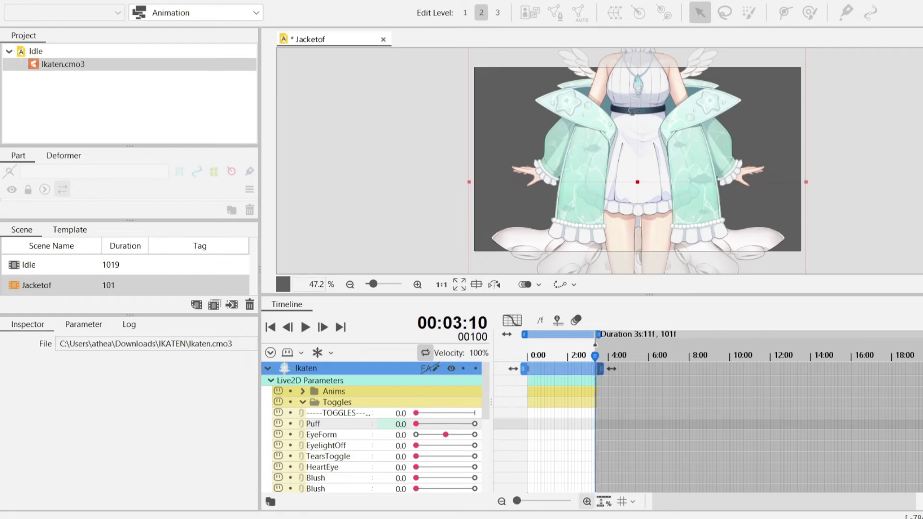
{"action": "left_click", "coordinate": [587, 502]}
{"action": "left_click", "coordinate": [587, 502]}
{"action": "left_click", "coordinate": [587, 501]}
{"action": "left_click", "coordinate": [587, 502]}
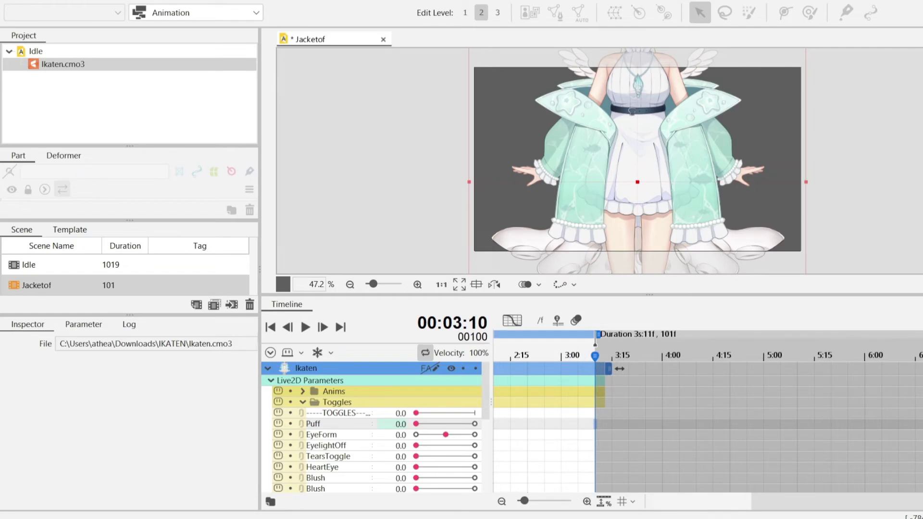
{"action": "scroll", "coordinate": [375, 428], "scroll_direction": "down", "scroll_amount": 2}
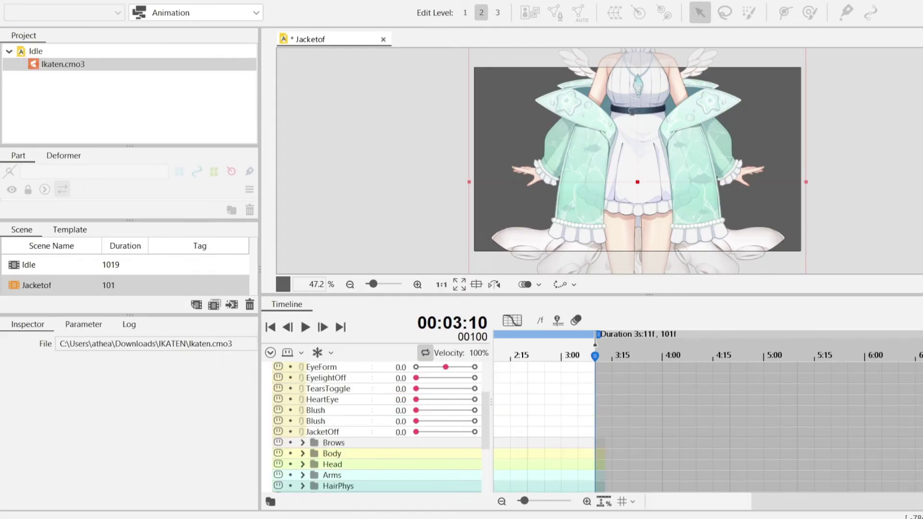
{"action": "left_click_drag", "start_coordinate": [416, 432], "coordinate": [476, 432]}
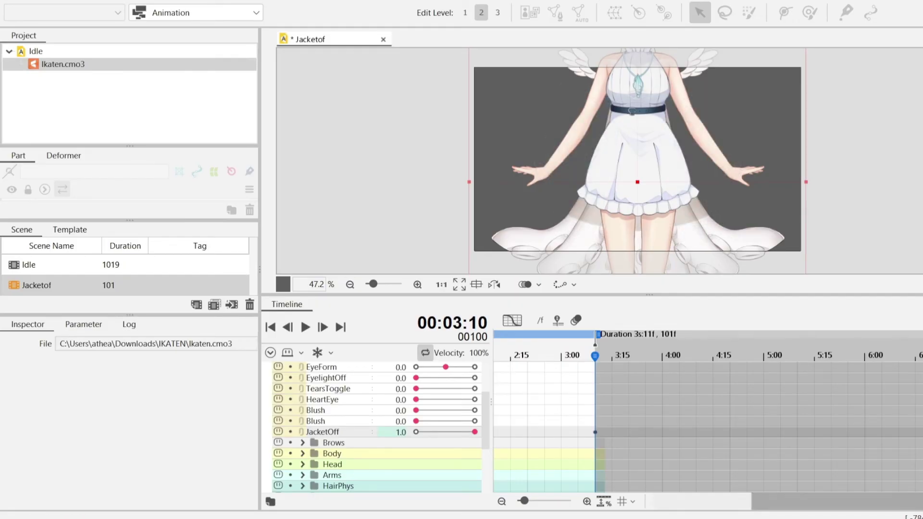
Step: Keyframe the JacketOff parameter at 0.0 on frame 0 and preview the Jacketof scene's playback
{"action": "left_click_drag", "start_coordinate": [837, 502], "coordinate": [738, 502]}
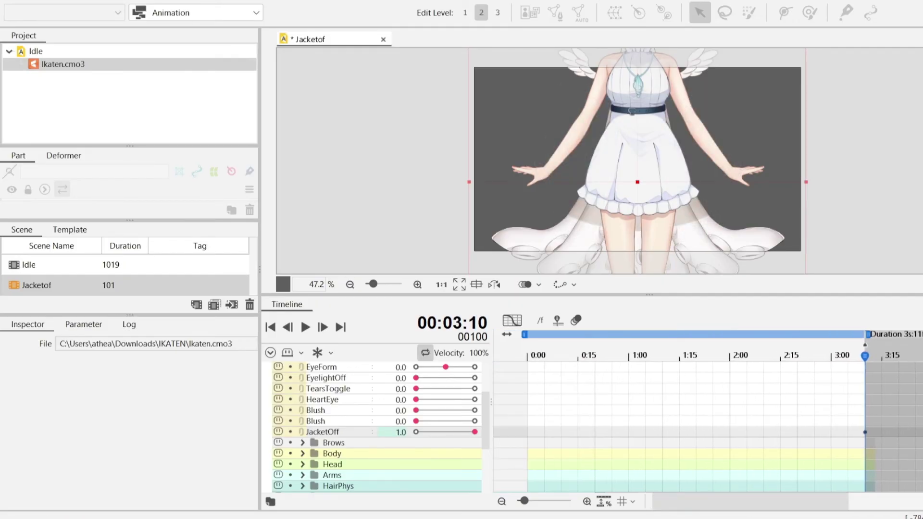
{"action": "left_click", "coordinate": [528, 355]}
{"action": "left_click_drag", "start_coordinate": [475, 432], "coordinate": [416, 432]}
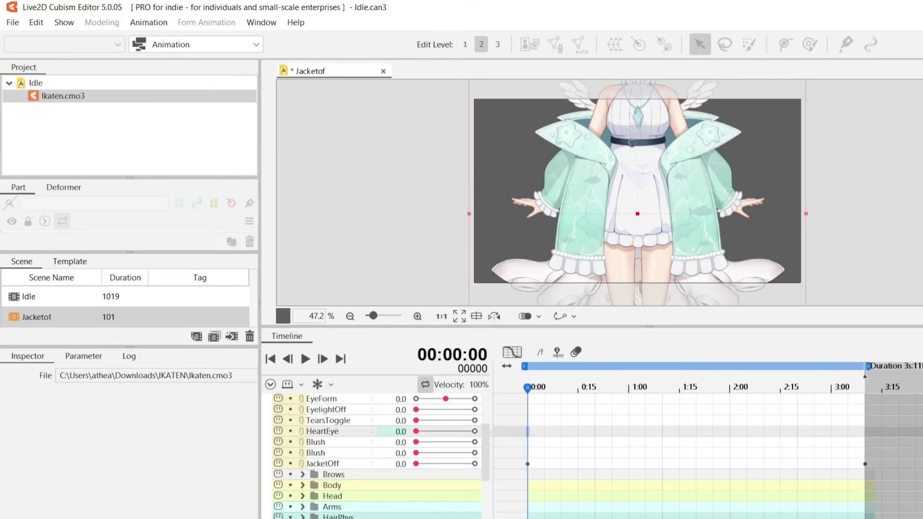
{"action": "key", "text": "space"}
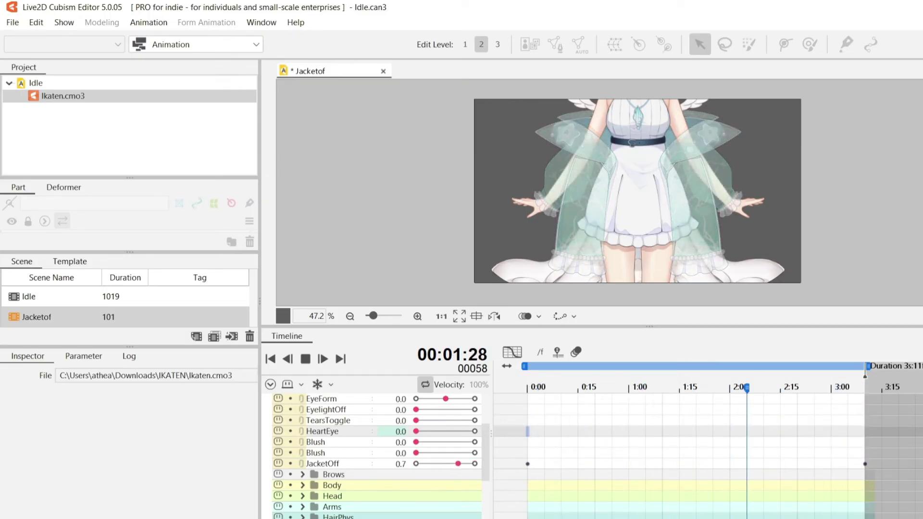
{"action": "key", "text": "space"}
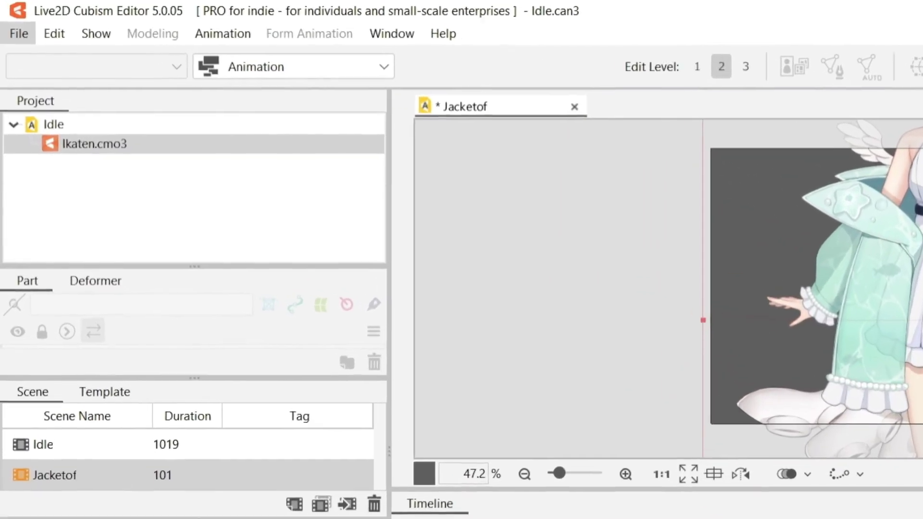
Step: Export the Jacketof scene as a motion file for runtime
{"action": "left_click", "coordinate": [12, 22]}
{"action": "mouse_move", "coordinate": [84, 326]}
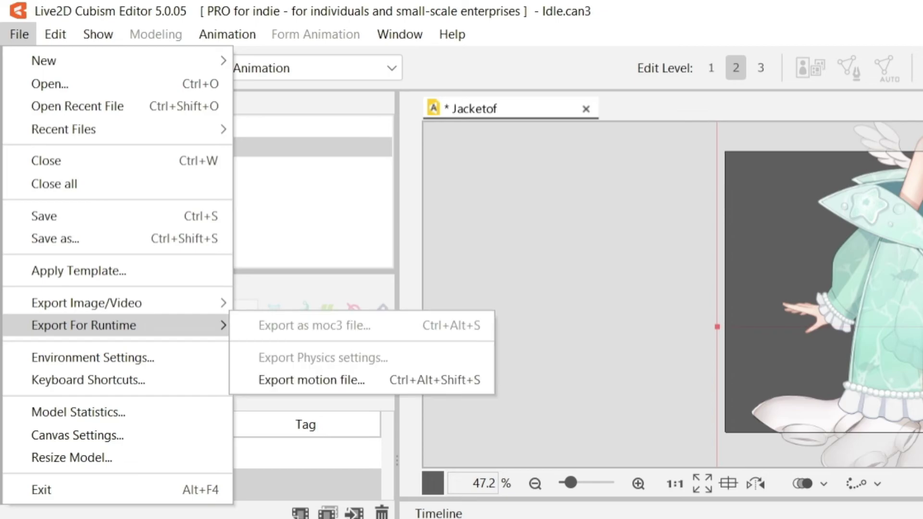
{"action": "key", "text": "Down"}
{"action": "key", "text": "Return"}
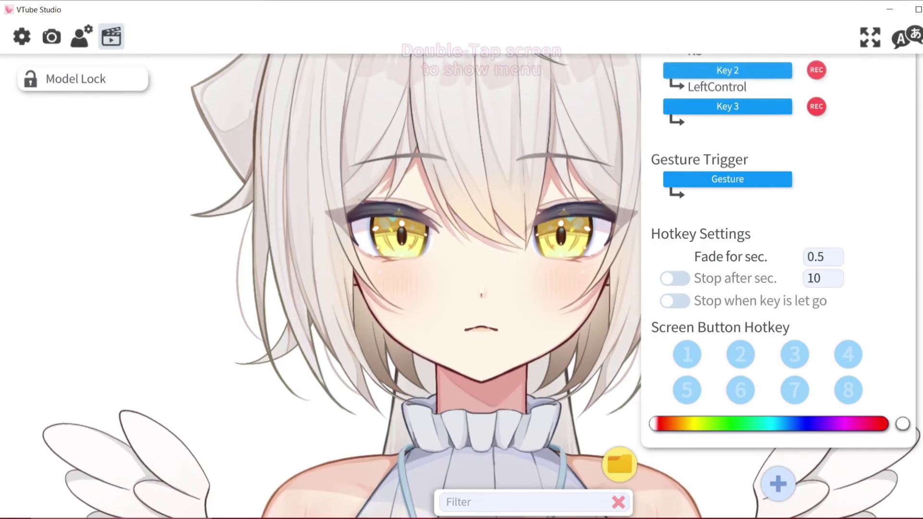
Step: Switch to VTube Studio and add a hotkey named JacketOff with the Play Animation (motion3) action using the Jacketof animation
{"action": "left_click", "coordinate": [778, 484]}
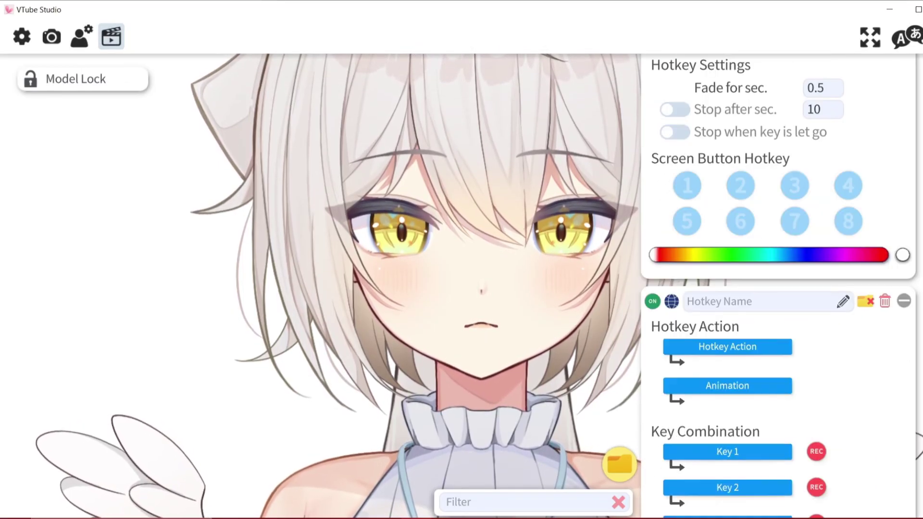
{"action": "left_click", "coordinate": [728, 234]}
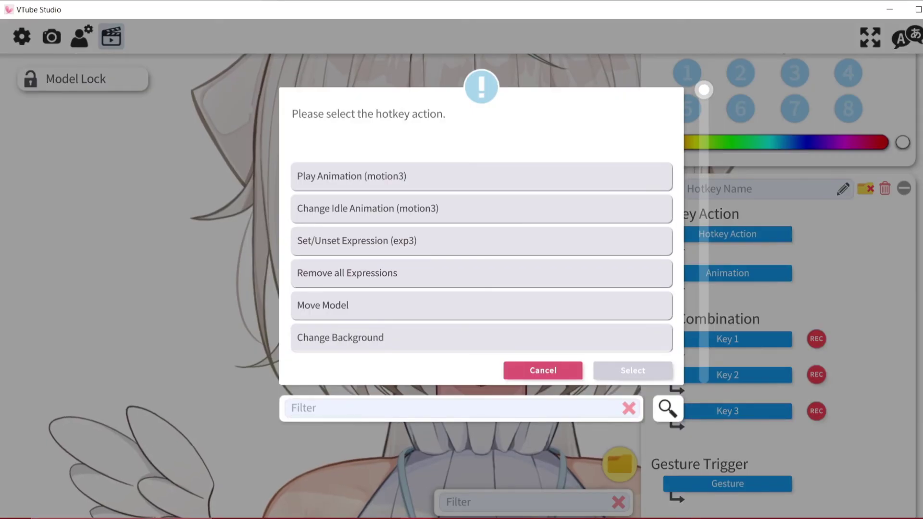
{"action": "double_click", "coordinate": [482, 176]}
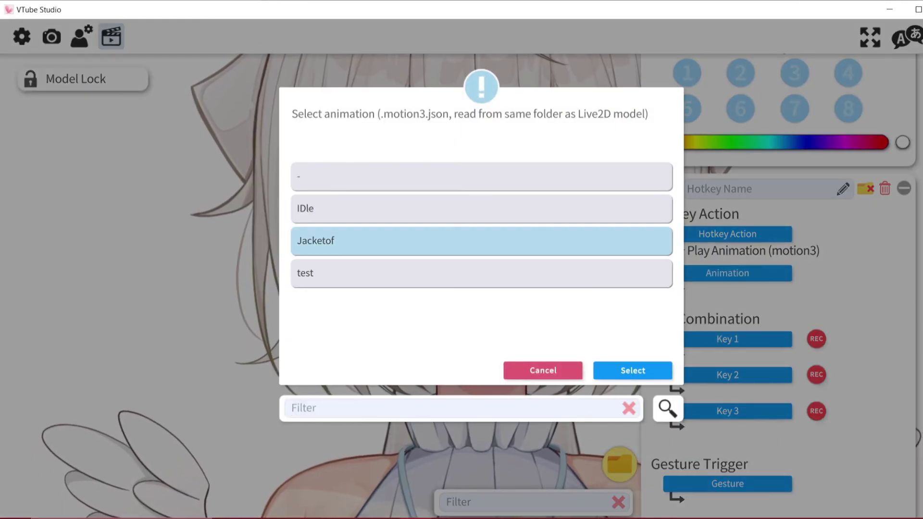
{"action": "double_click", "coordinate": [482, 241]}
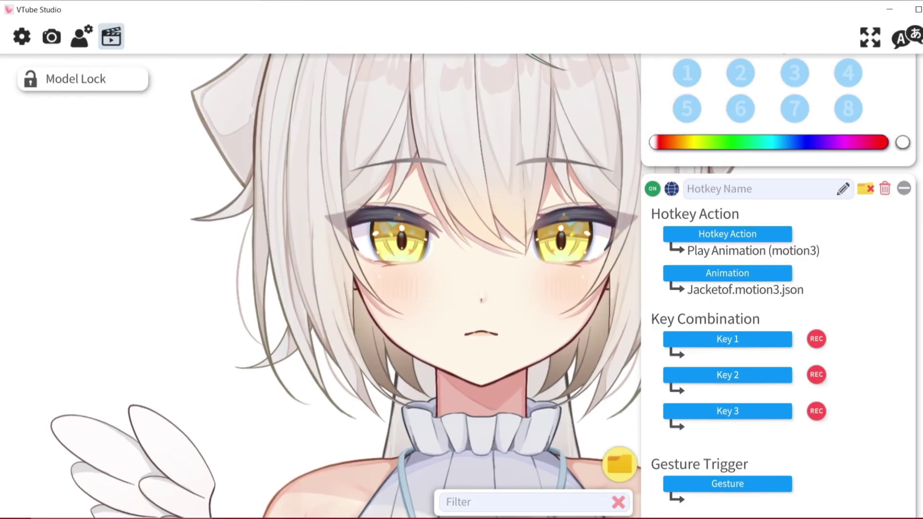
{"action": "type", "text": "JacketOff"}
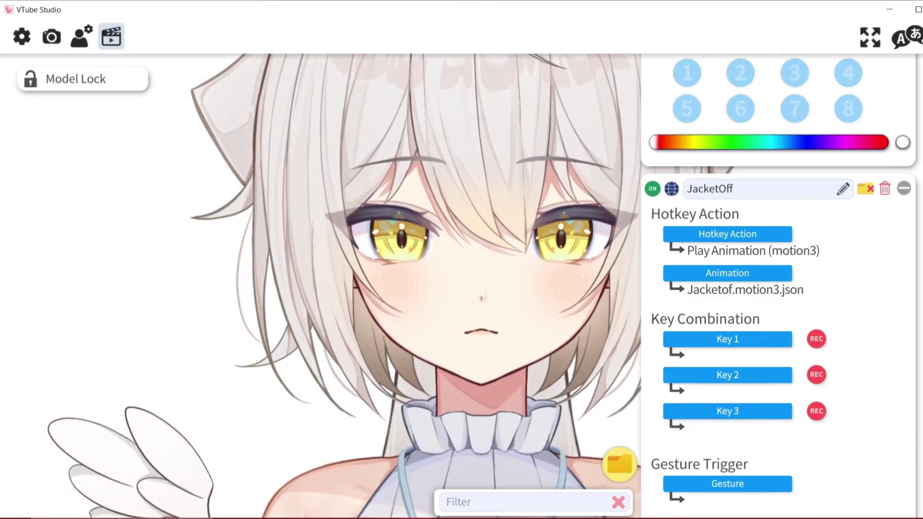
Step: Enable Stop on last frame for the JacketOff hotkey and set its key combination to LeftControl + L
{"action": "scroll", "coordinate": [779, 288], "scroll_direction": "down", "scroll_amount": 4}
{"action": "scroll", "coordinate": [779, 288], "scroll_direction": "down", "scroll_amount": 2}
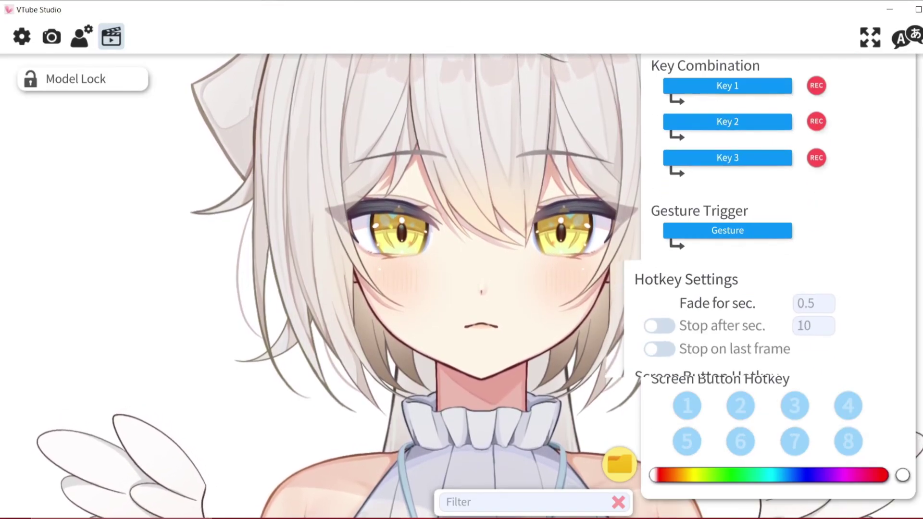
{"action": "left_click", "coordinate": [675, 352]}
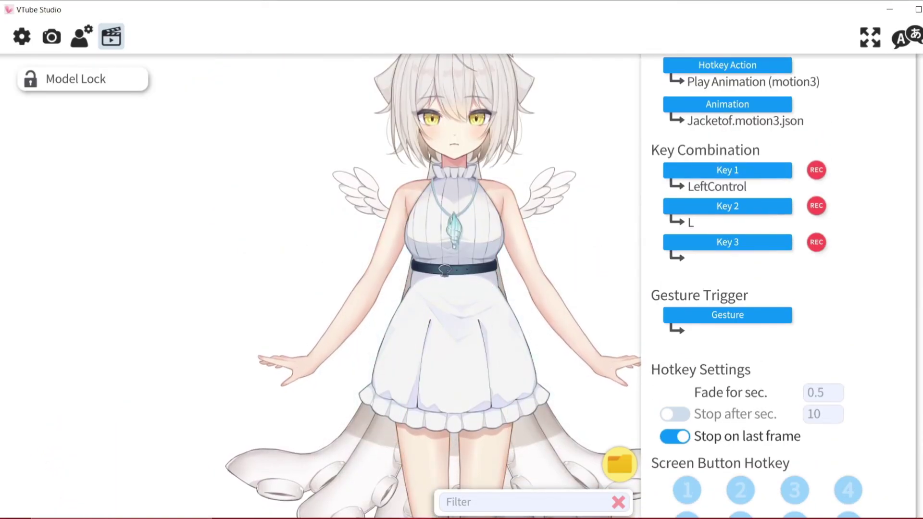
{"action": "left_click_drag", "start_coordinate": [454, 240], "coordinate": [442, 309]}
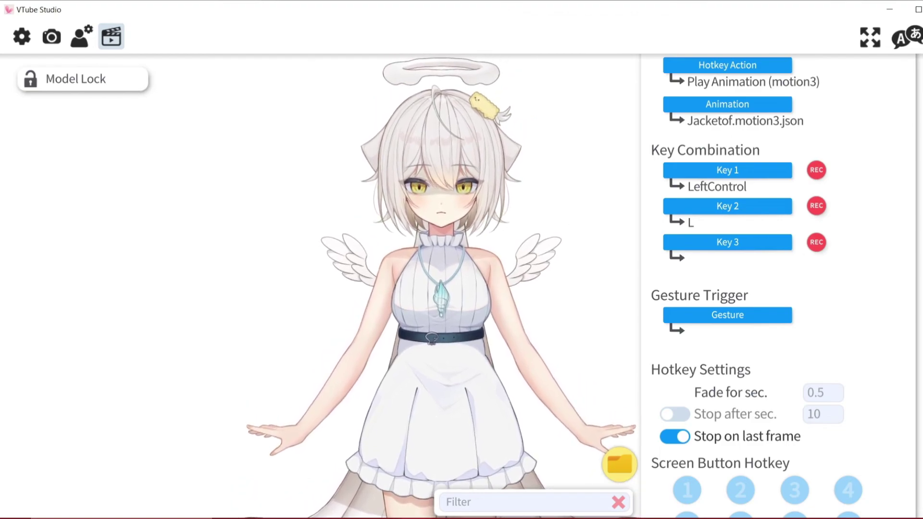